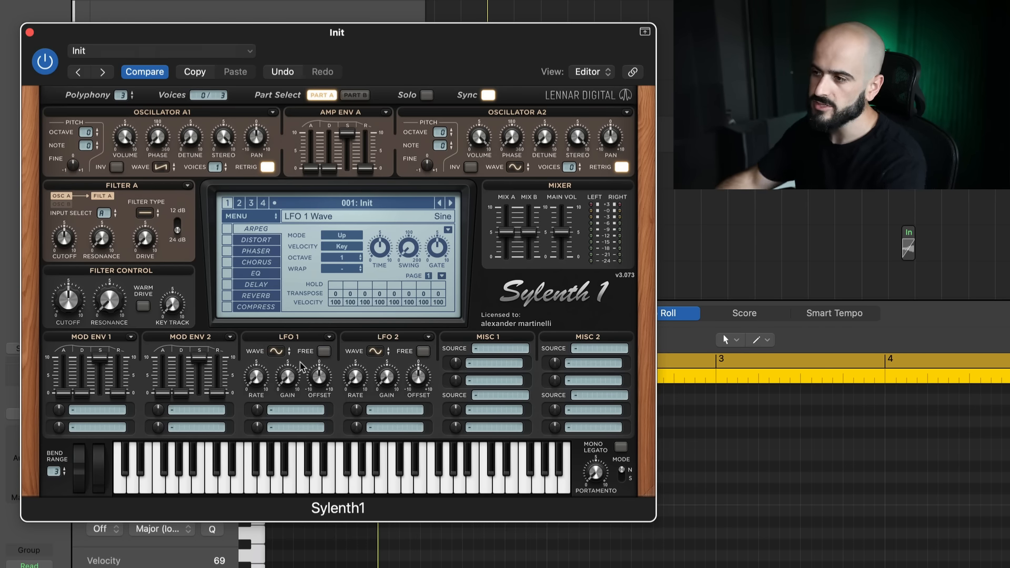
Step: Set oscillator A1's waveform to Saw and clear the preset to its Init state
{"action": "left_click", "coordinate": [160, 167]}
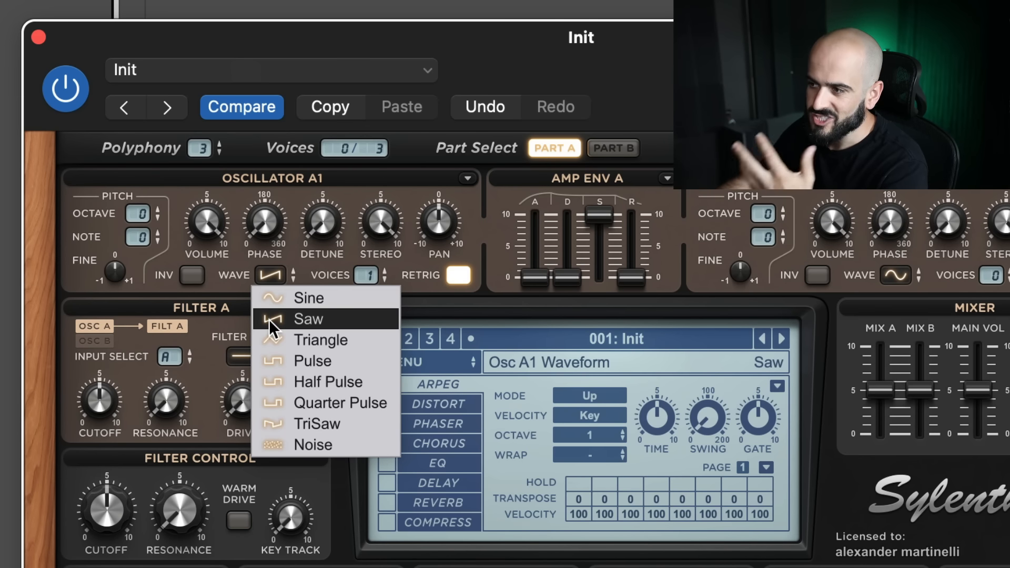
{"action": "left_click", "coordinate": [269, 320]}
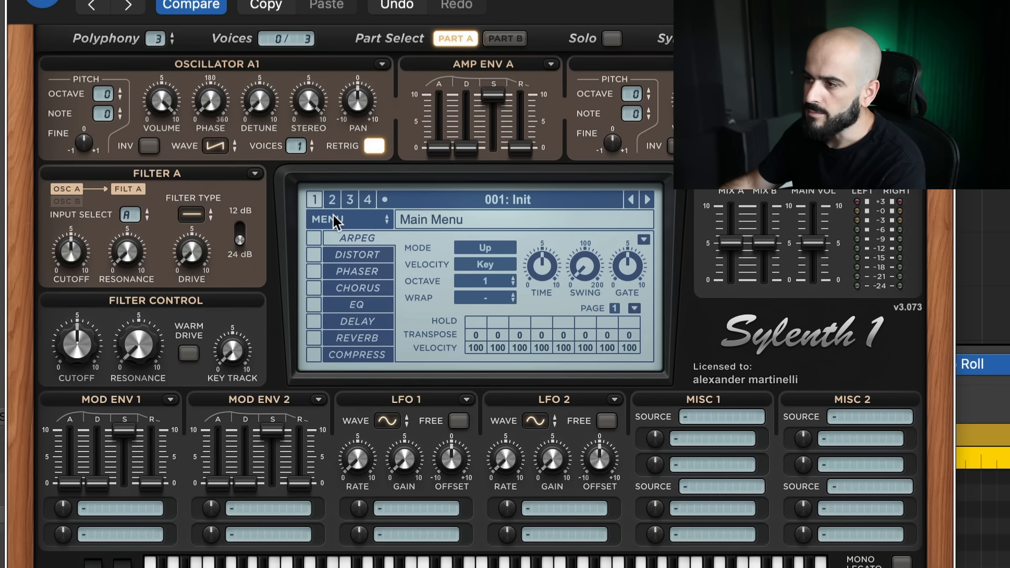
{"action": "left_click", "coordinate": [427, 363]}
{"action": "mouse_move", "coordinate": [416, 383]}
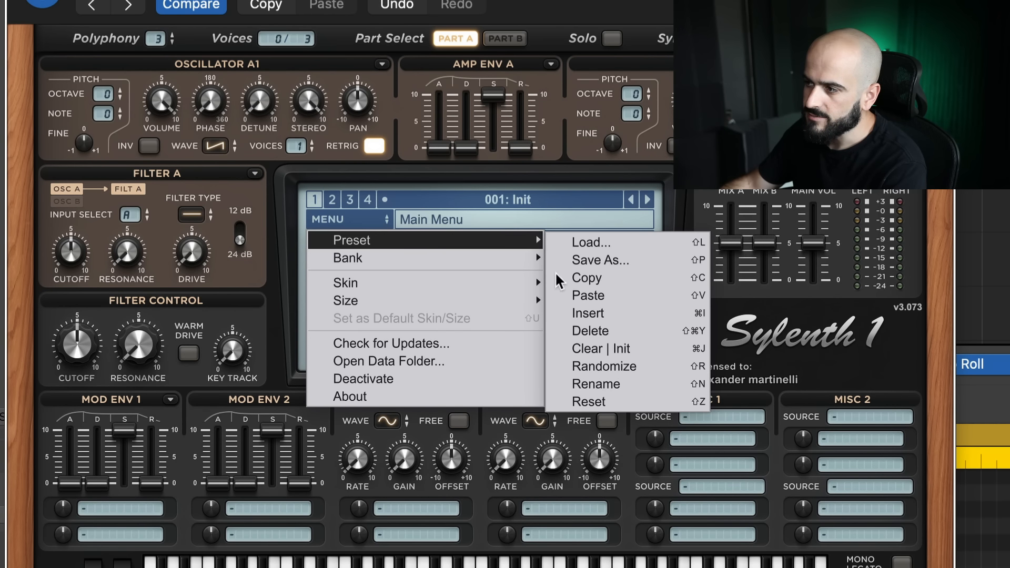
{"action": "left_click", "coordinate": [608, 347]}
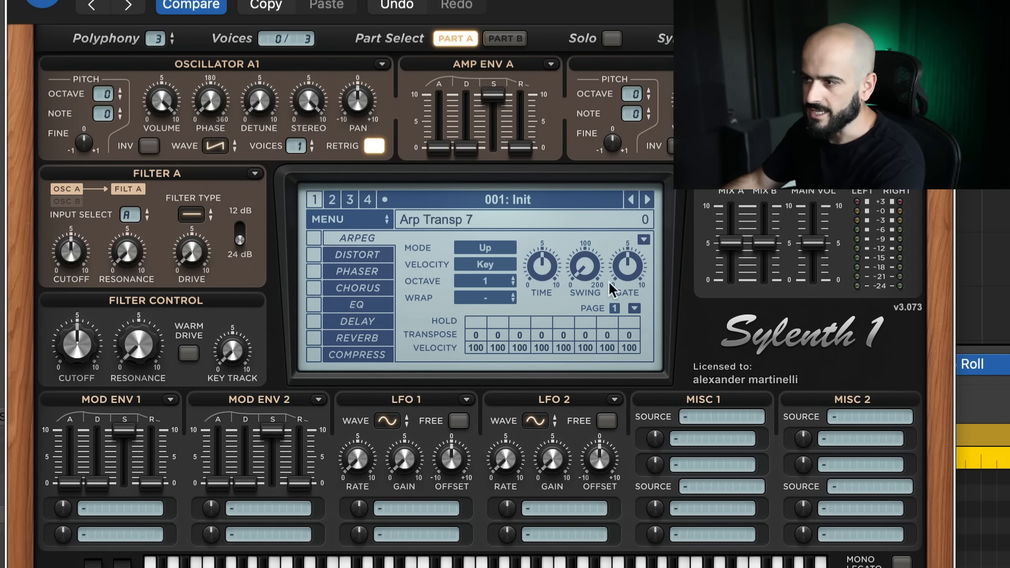
Step: Set Filter A's type to Lowpass
{"action": "left_click", "coordinate": [196, 214]}
{"action": "left_click", "coordinate": [200, 252]}
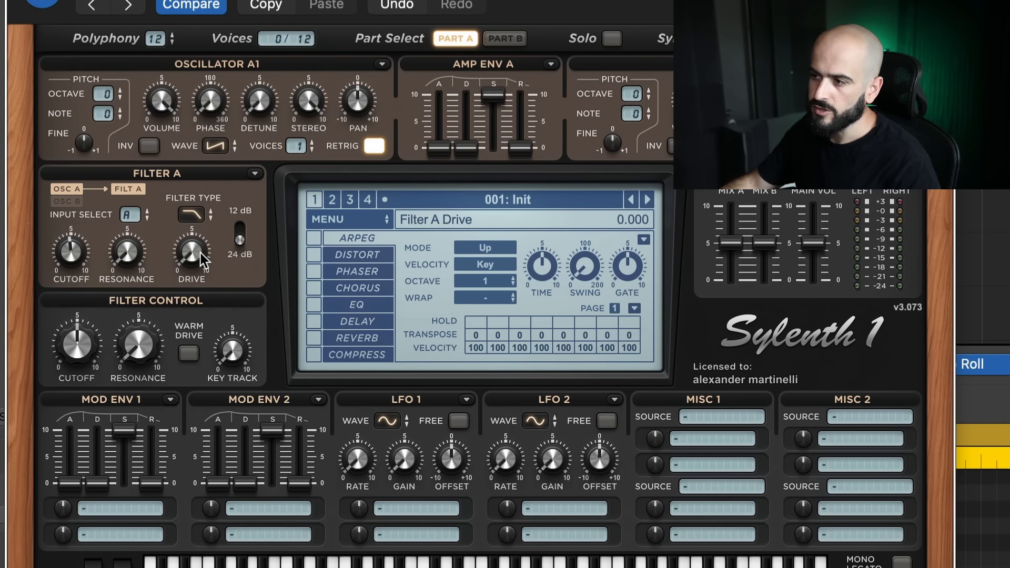
{"action": "left_click", "coordinate": [197, 210]}
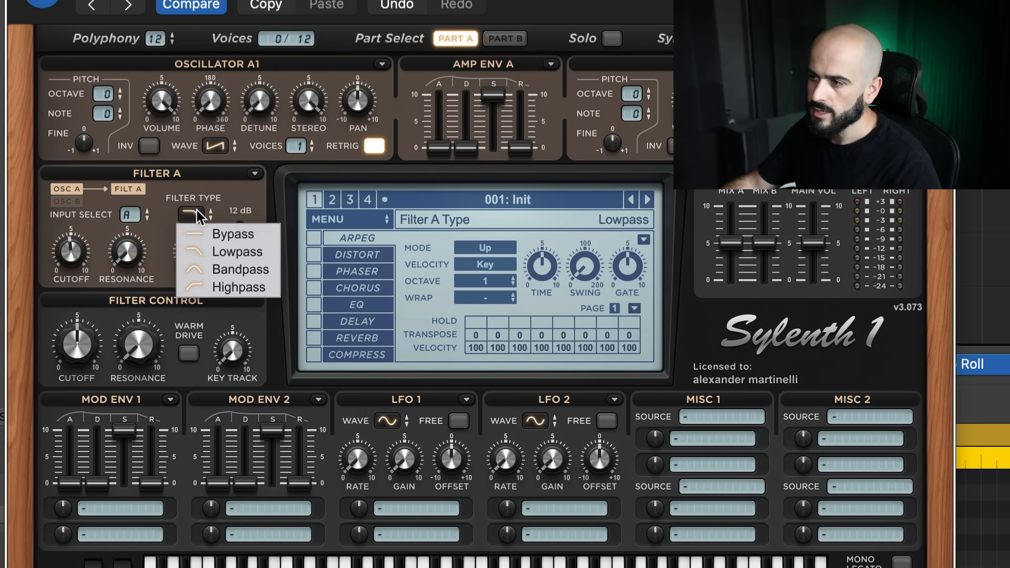
{"action": "left_click", "coordinate": [200, 246]}
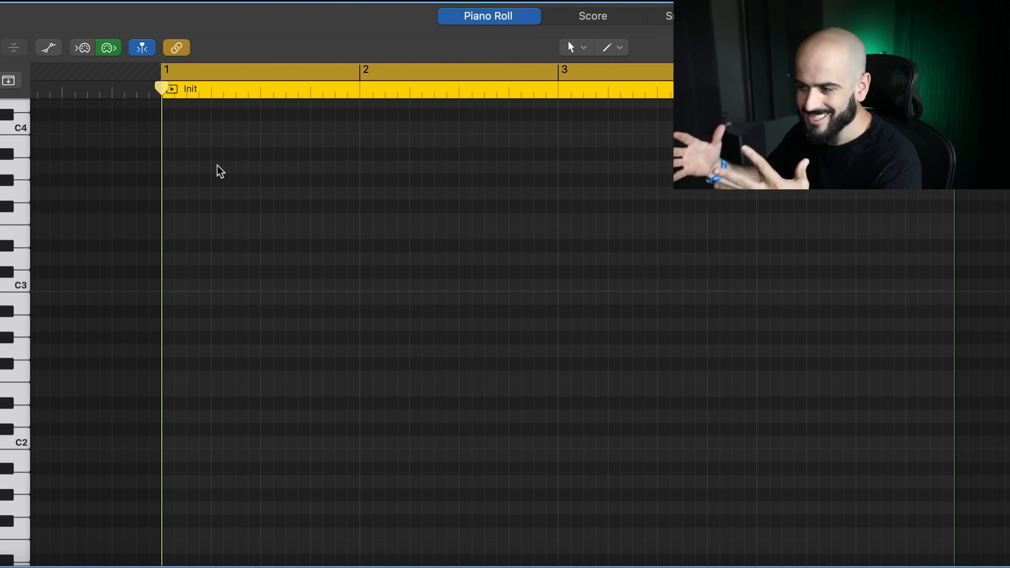
Step: Draw four consecutive one-bar C3 notes across bars 1 to 4 of the Init region and play them back
{"action": "scroll", "coordinate": [278, 367], "scroll_direction": "up", "scroll_amount": 2}
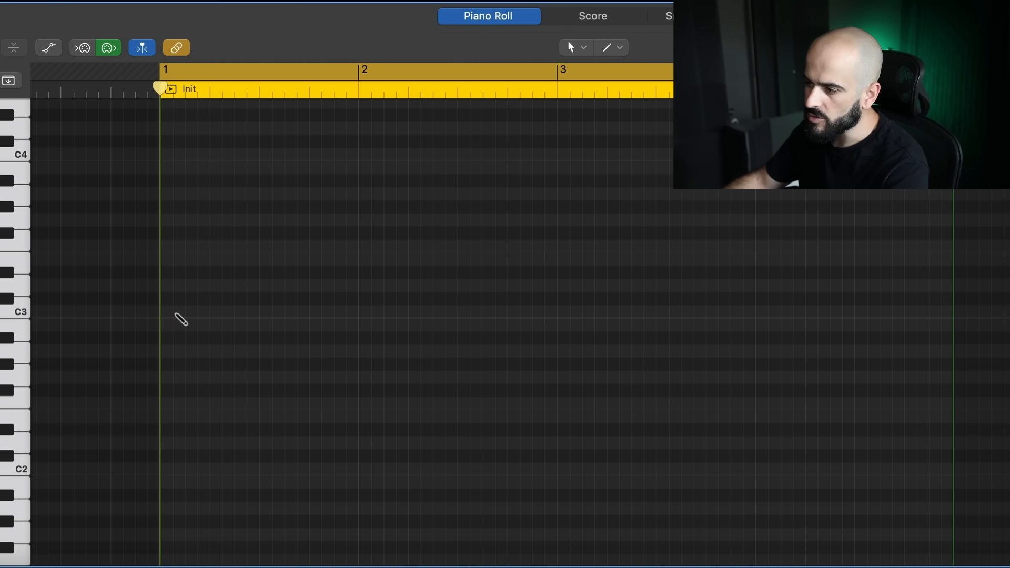
{"action": "left_click", "coordinate": [167, 313]}
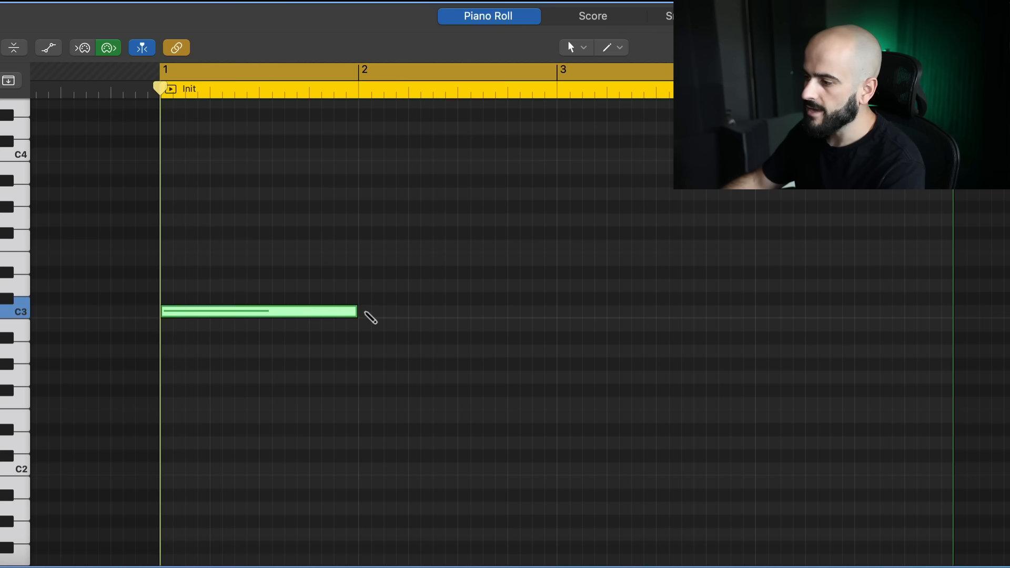
{"action": "left_click", "coordinate": [369, 315]}
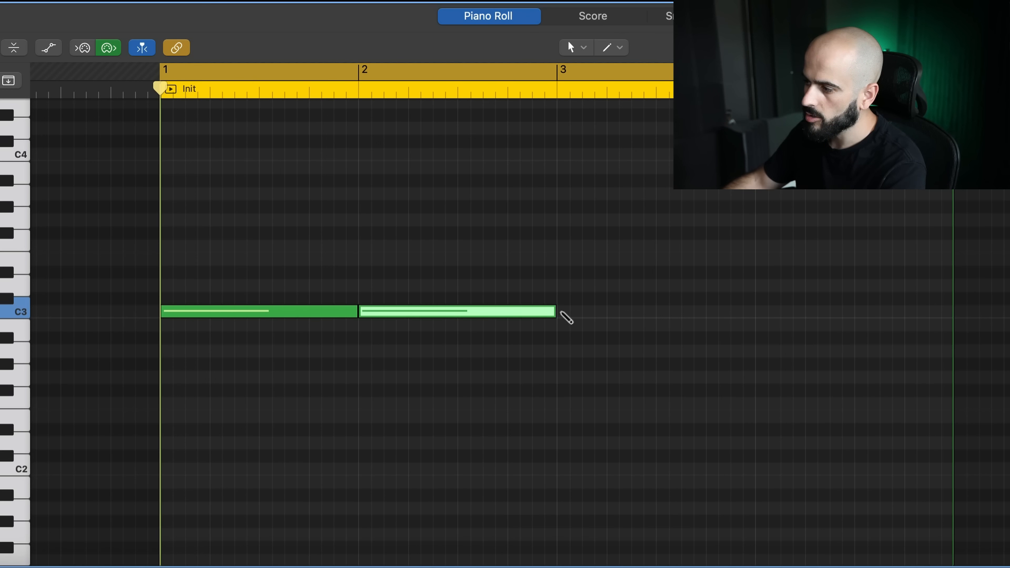
{"action": "left_click", "coordinate": [562, 313]}
{"action": "left_click", "coordinate": [757, 314]}
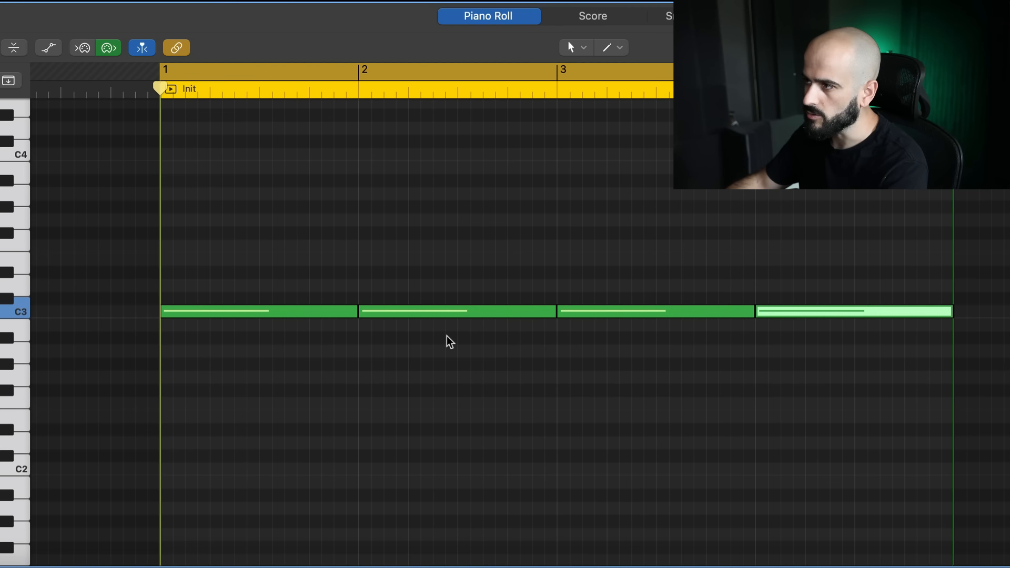
{"action": "key", "text": "space"}
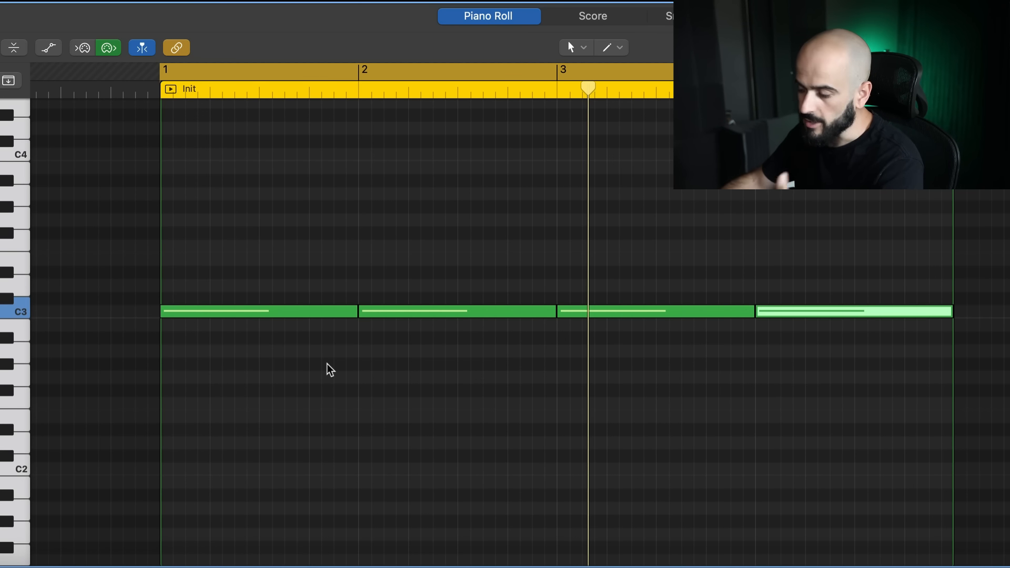
Step: Draw one-bar bass notes below the C3 line, A1 in bar 1 and G1 in bar 2, auditioning them
{"action": "scroll", "coordinate": [330, 370], "scroll_direction": "down", "scroll_amount": 5}
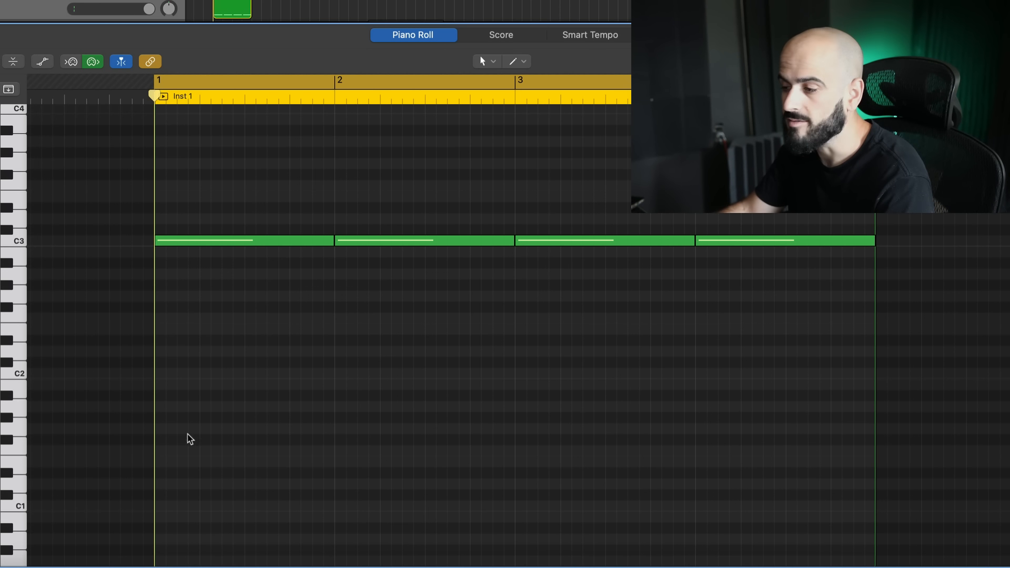
{"action": "left_click", "coordinate": [164, 408]}
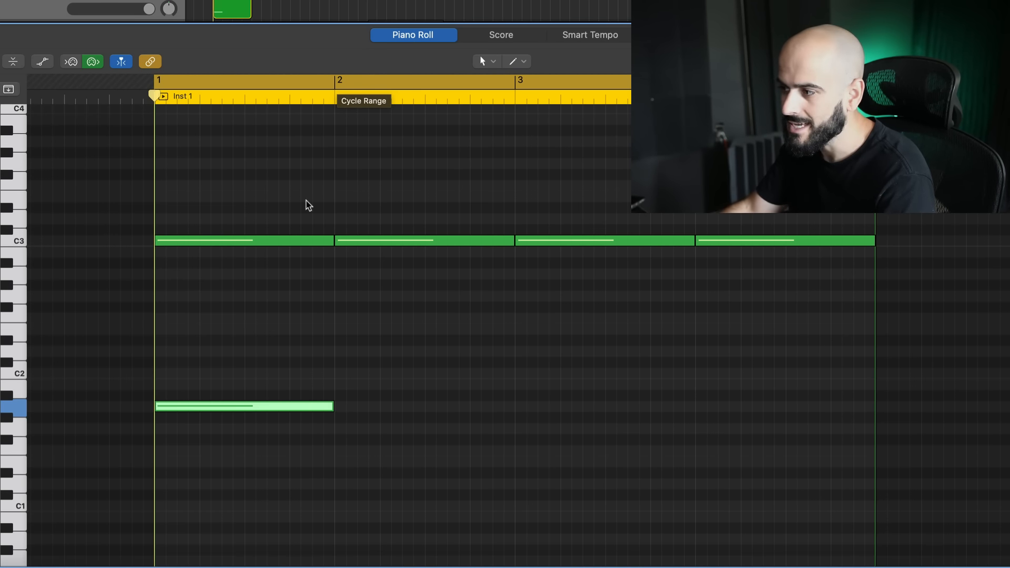
{"action": "left_click", "coordinate": [253, 291]}
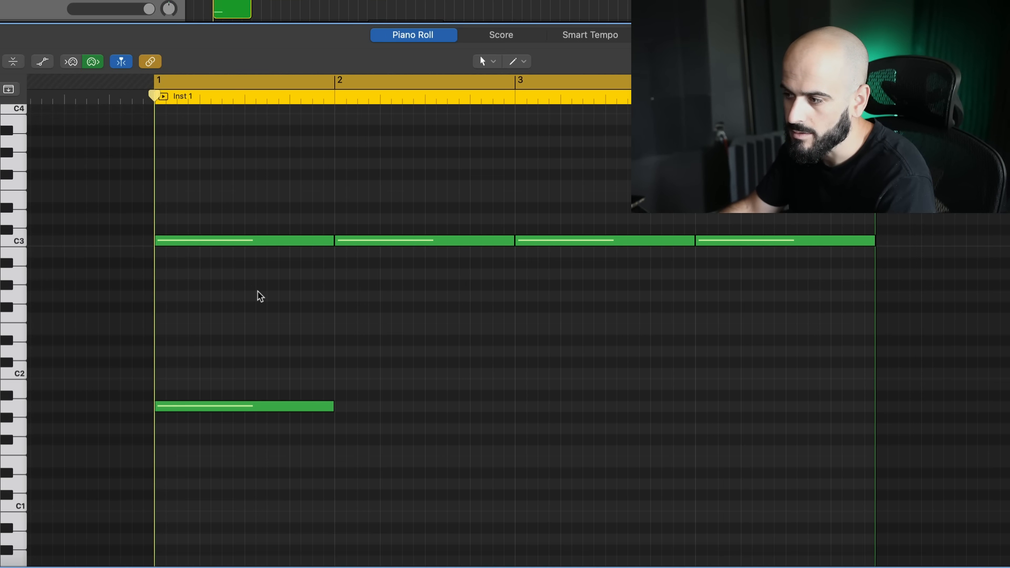
{"action": "key", "text": "space"}
{"action": "key", "text": "space"}
{"action": "left_click", "coordinate": [339, 428], "text": "super"}
{"action": "left_click_drag", "start_coordinate": [335, 80], "coordinate": [492, 80]}
{"action": "key", "text": "space"}
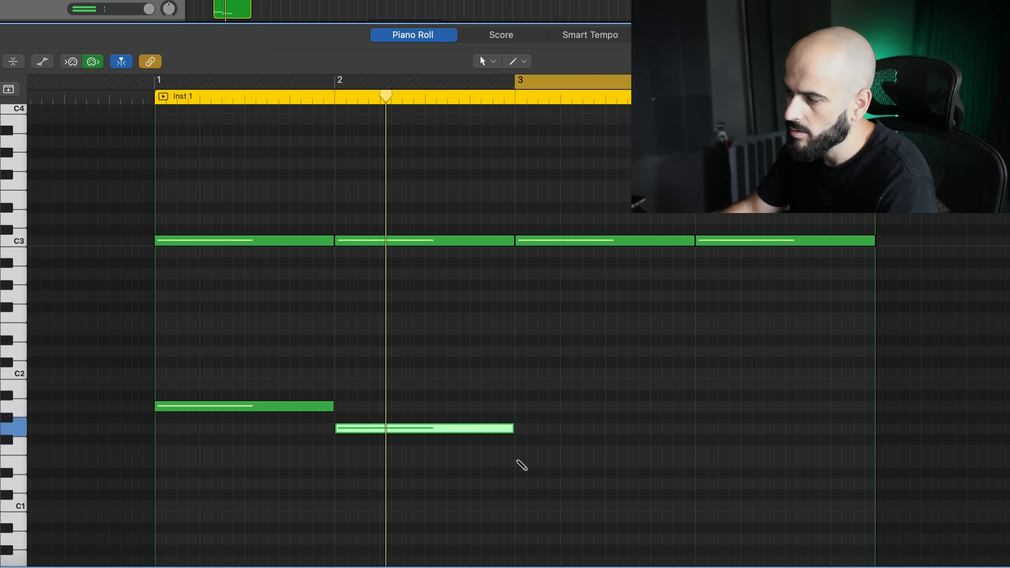
Step: Add a one-bar D1 bass note in bar 3 and raise the bar 4 bass note to F#1, auditioning both
{"action": "left_click", "coordinate": [520, 463], "text": "super"}
{"action": "left_click_drag", "start_coordinate": [540, 463], "coordinate": [540, 486]}
{"action": "key", "text": "space"}
{"action": "key", "text": "space"}
{"action": "left_click_drag", "start_coordinate": [718, 462], "coordinate": [719, 442]}
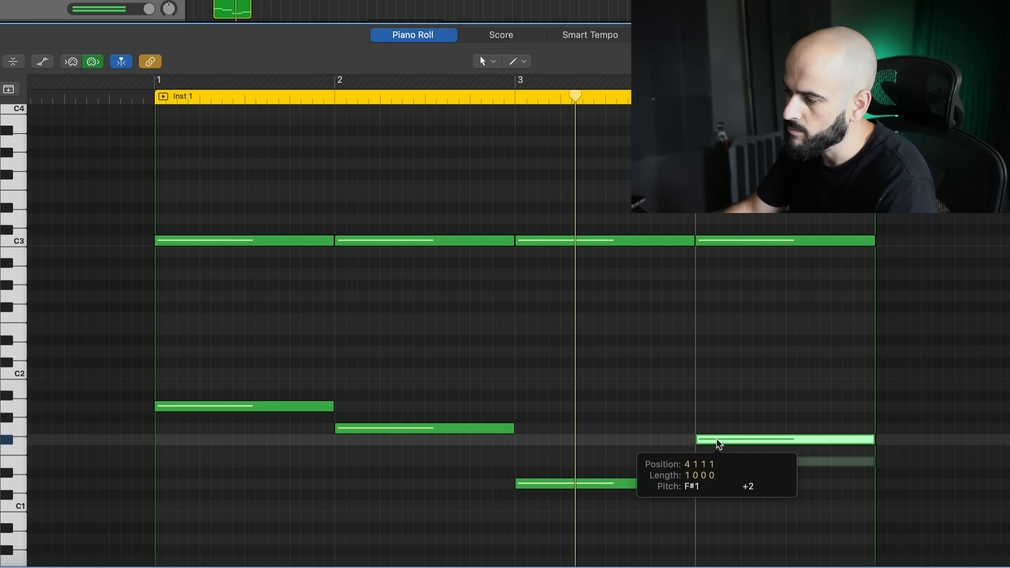
{"action": "key", "text": "space"}
{"action": "key", "text": "space"}
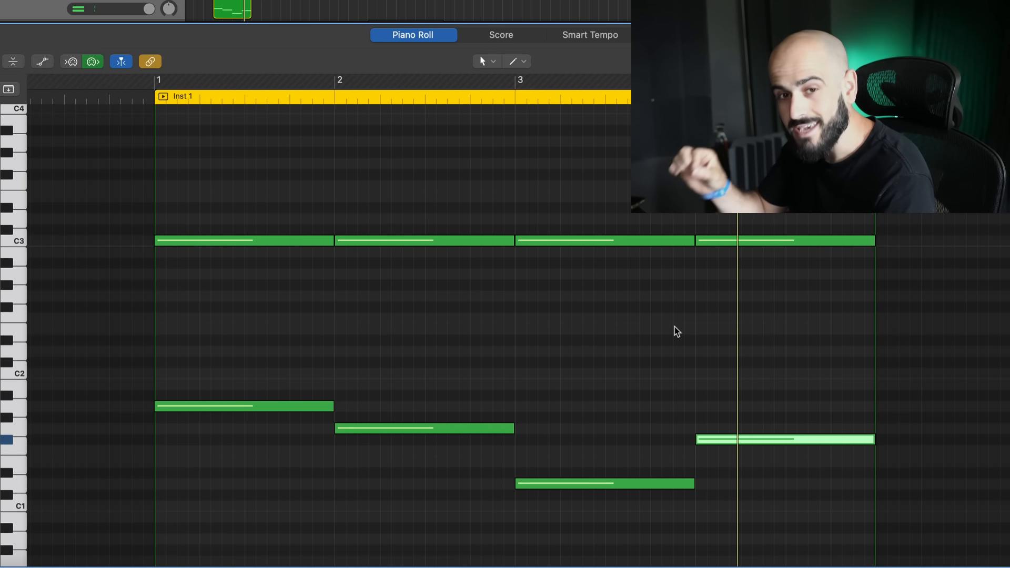
Step: Lower the bar 4 bass note to F1 and listen to it
{"action": "left_click_drag", "start_coordinate": [749, 442], "coordinate": [749, 452]}
{"action": "key", "text": "space"}
{"action": "key", "text": "space"}
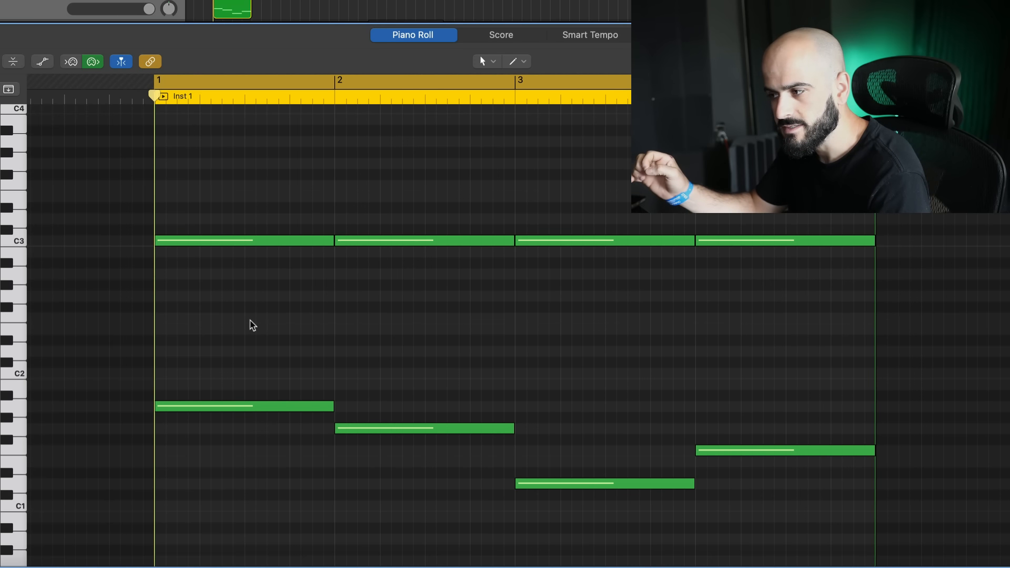
Step: Play back the bass progression and repeat the Init region in the arrangement
{"action": "key", "text": "space"}
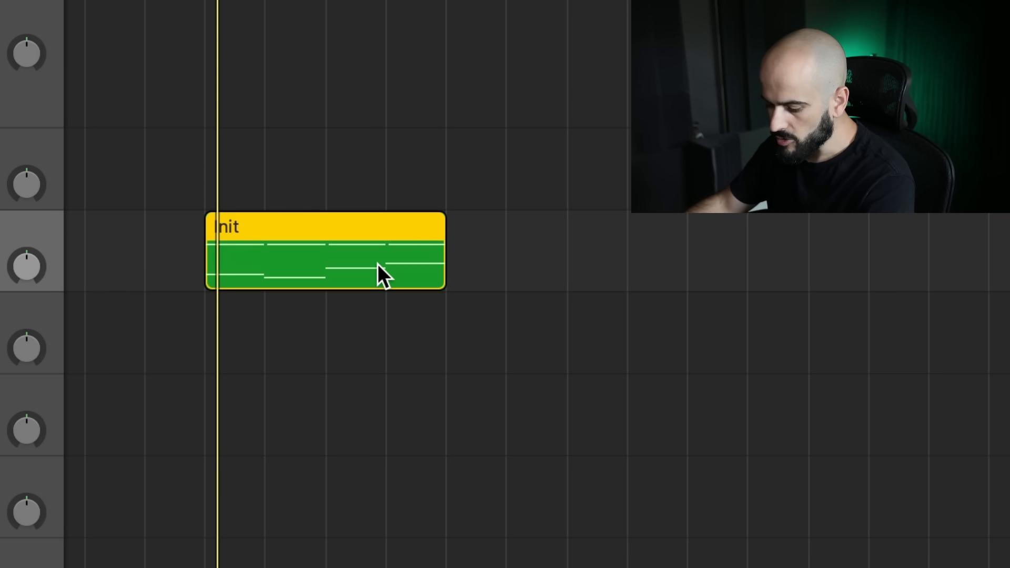
{"action": "key", "text": "super+r"}
{"action": "left_click", "coordinate": [357, 237]}
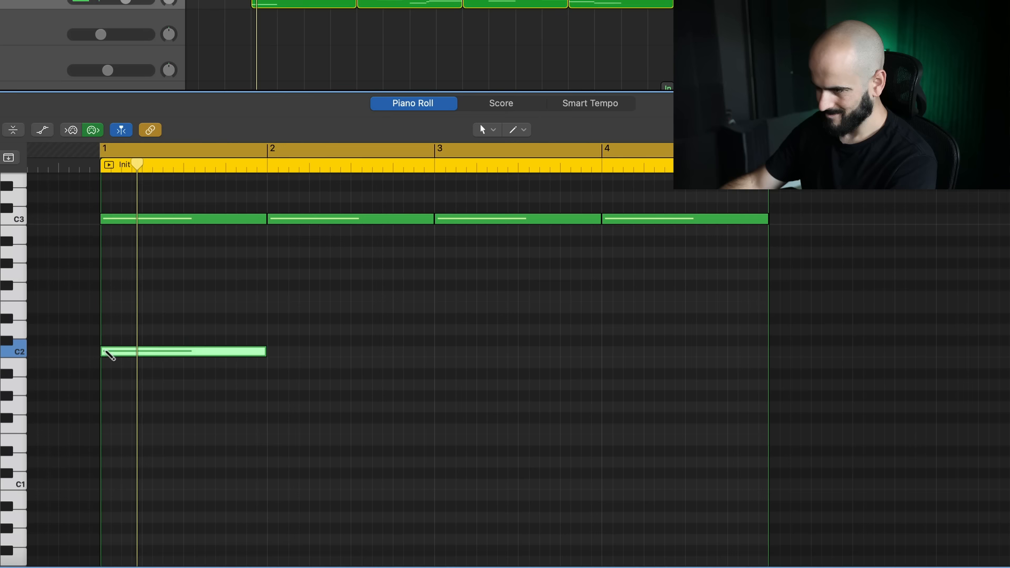
Step: Draw one-bar bass notes G1 in bar 2, G#1 in bar 3 and A#1 in bar 4 to continue from C2
{"action": "left_click", "coordinate": [269, 407], "text": "super"}
{"action": "left_click", "coordinate": [436, 396], "text": "super"}
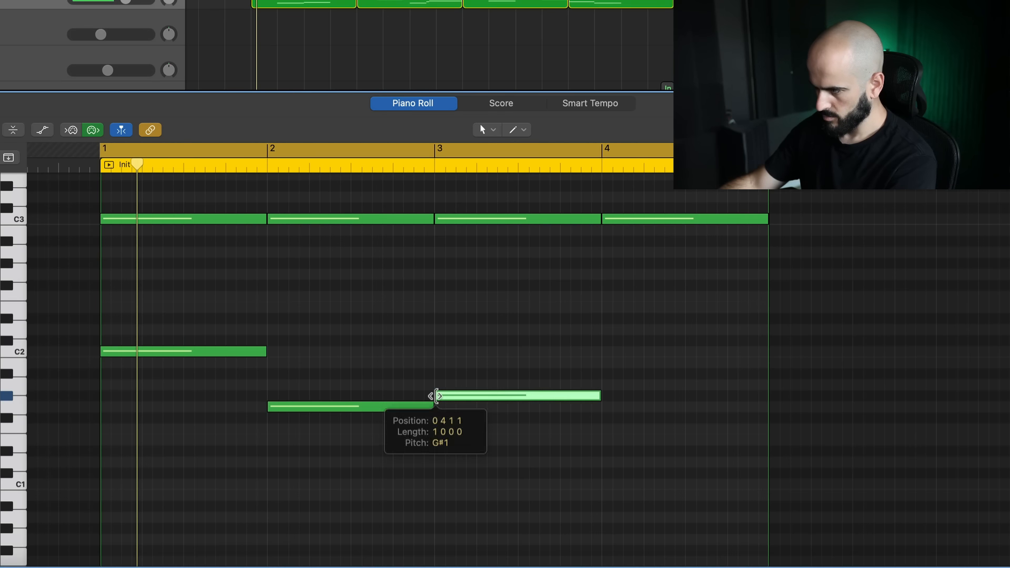
{"action": "left_click", "coordinate": [604, 385], "text": "super"}
{"action": "left_click_drag", "start_coordinate": [605, 384], "coordinate": [625, 376]}
{"action": "key", "text": "space"}
{"action": "left_click", "coordinate": [616, 417]}
{"action": "scroll", "coordinate": [613, 418], "scroll_direction": "up", "scroll_amount": 2}
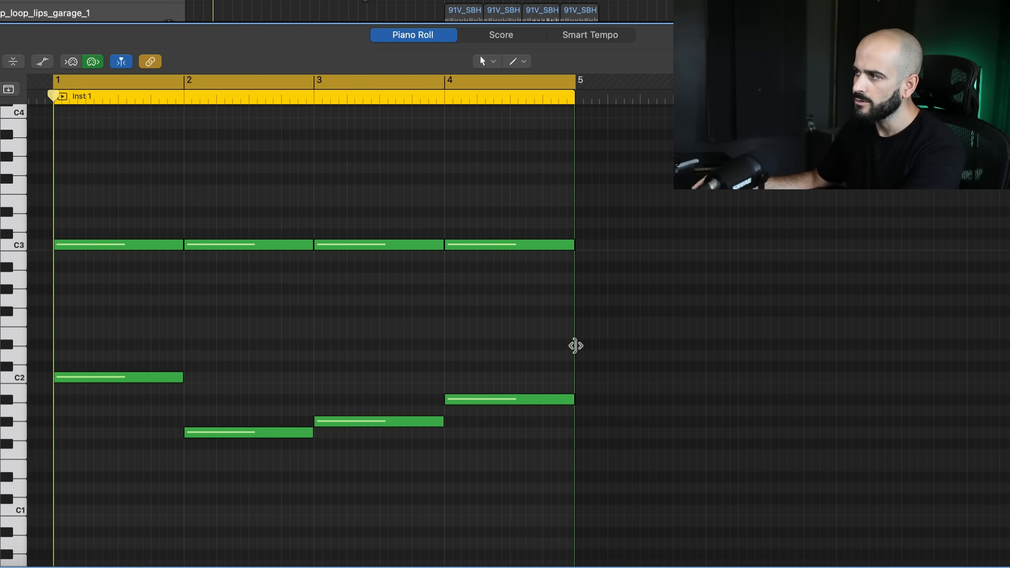
Step: Try copying the four C3 notes up seven semitones to G3 during playback
{"action": "key", "text": "space"}
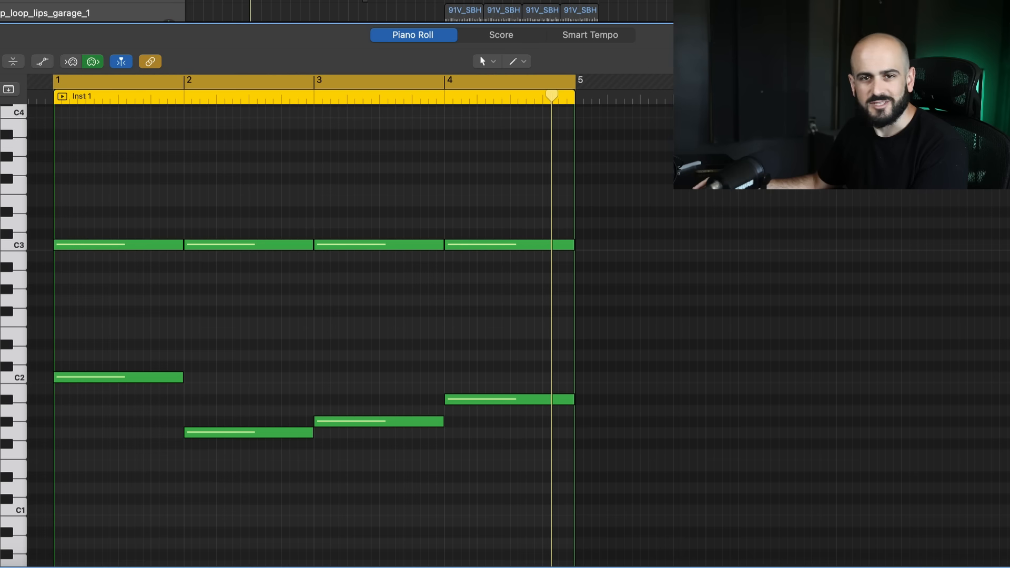
{"action": "left_click_drag", "start_coordinate": [672, 331], "coordinate": [134, 174]}
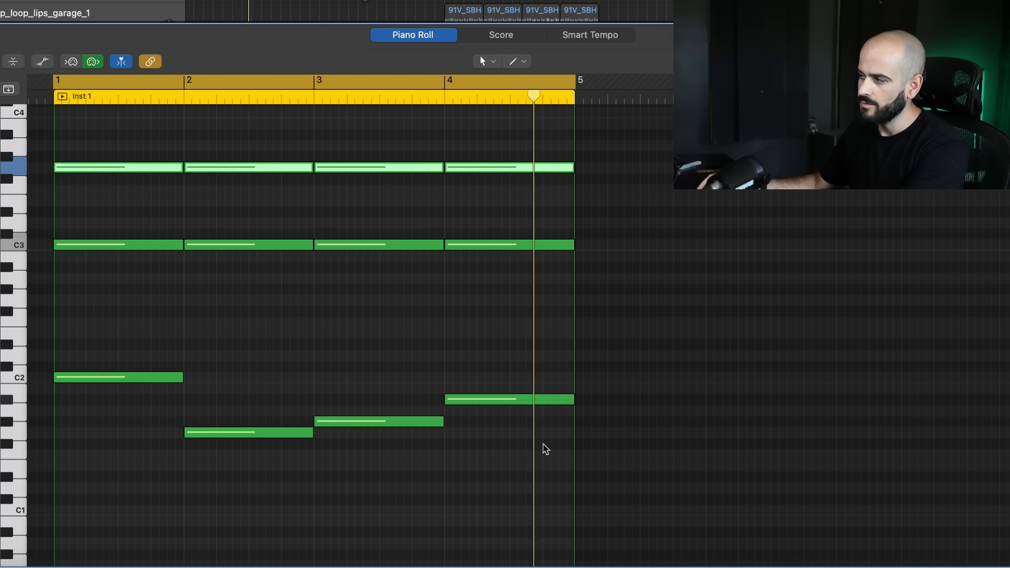
{"action": "left_click", "coordinate": [470, 323]}
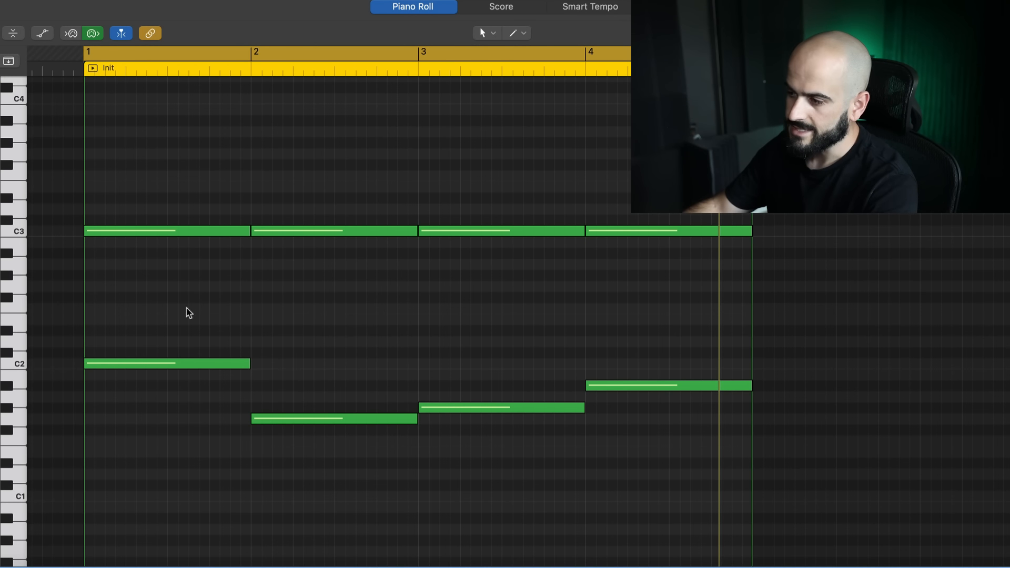
Step: Copy the four bass notes up seven semitones to add fifths at G2, D2, D#2 and F2
{"action": "left_click_drag", "start_coordinate": [172, 307], "coordinate": [638, 474]}
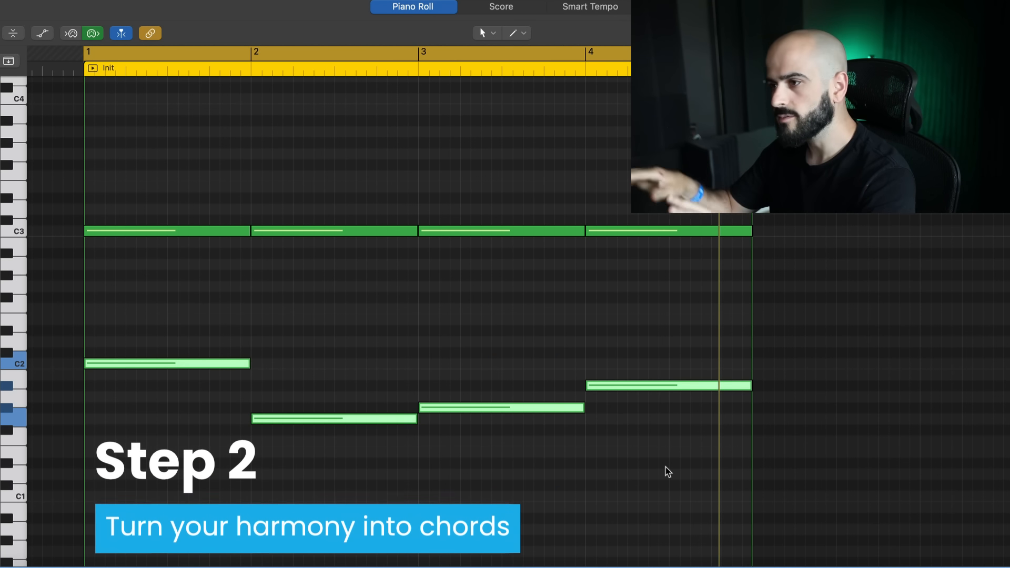
{"action": "scroll", "coordinate": [315, 497], "scroll_direction": "right", "scroll_amount": 2}
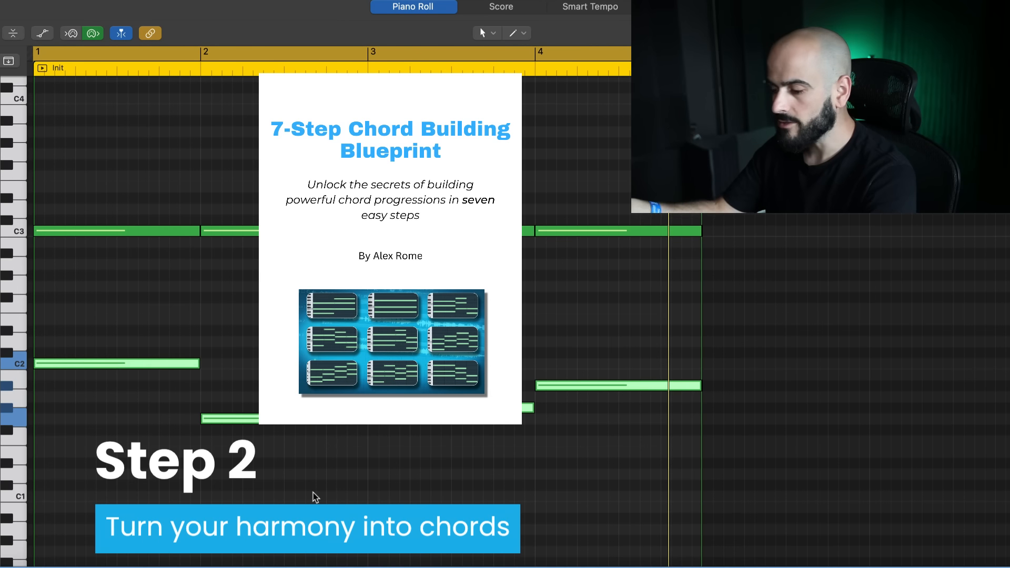
{"action": "left_click", "coordinate": [586, 427]}
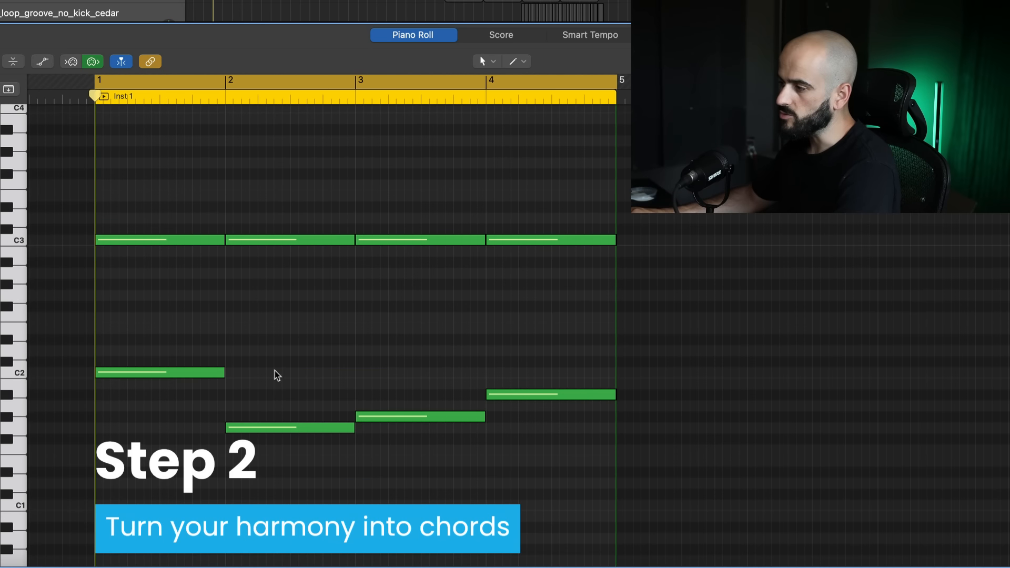
{"action": "left_click_drag", "start_coordinate": [713, 490], "coordinate": [158, 298]}
{"action": "left_click", "coordinate": [158, 299]}
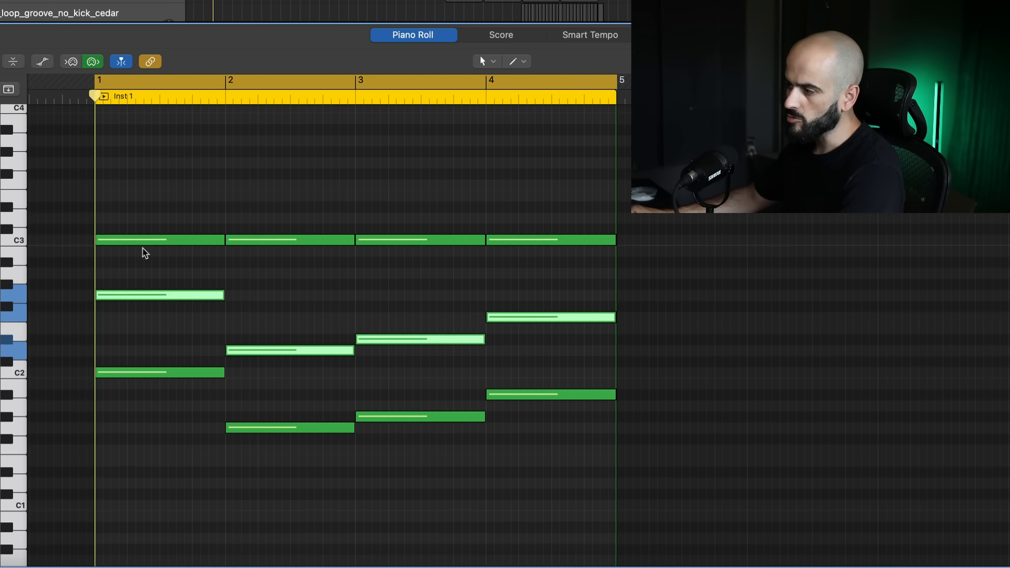
Step: Copy the fifths down as chord thirds pitched D#2, A#1, C2 and D2 across bars 1 to 4, and play the chords
{"action": "left_click_drag", "start_coordinate": [142, 304], "coordinate": [141, 335]}
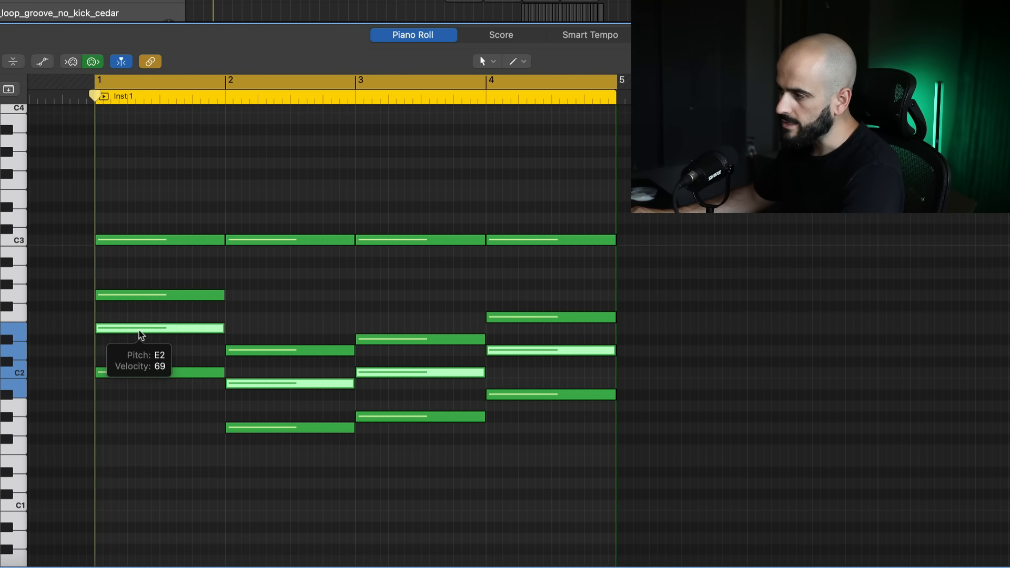
{"action": "left_click_drag", "start_coordinate": [141, 335], "coordinate": [140, 340]}
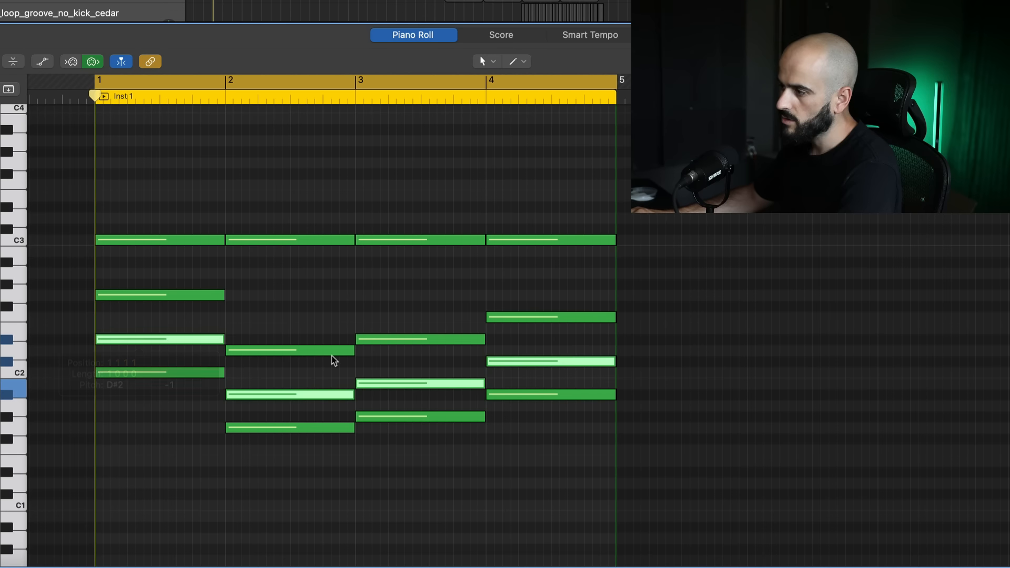
{"action": "left_click", "coordinate": [384, 384]}
{"action": "left_click_drag", "start_coordinate": [384, 385], "coordinate": [386, 374]}
{"action": "left_click_drag", "start_coordinate": [506, 363], "coordinate": [505, 352]}
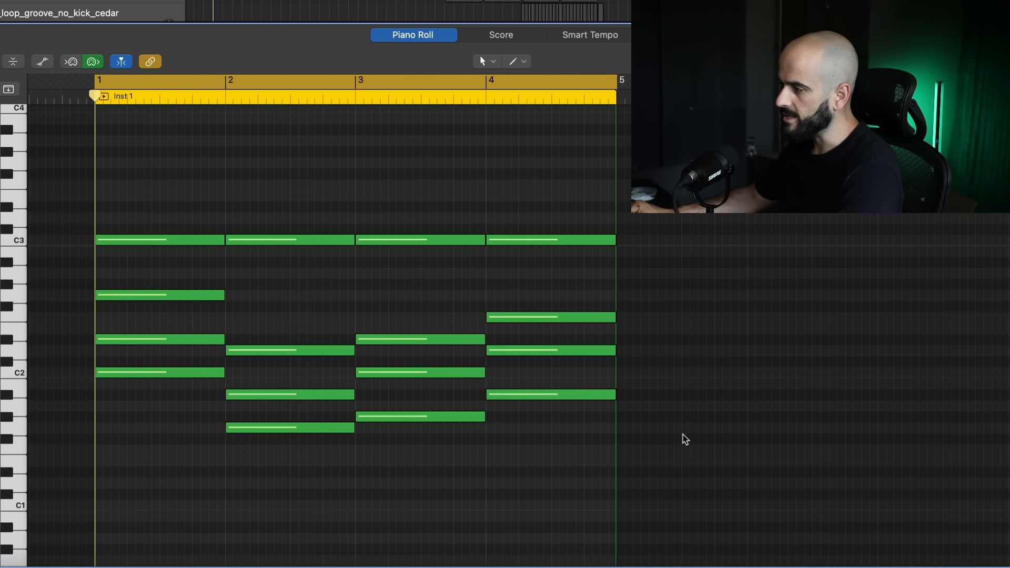
{"action": "key", "text": "space"}
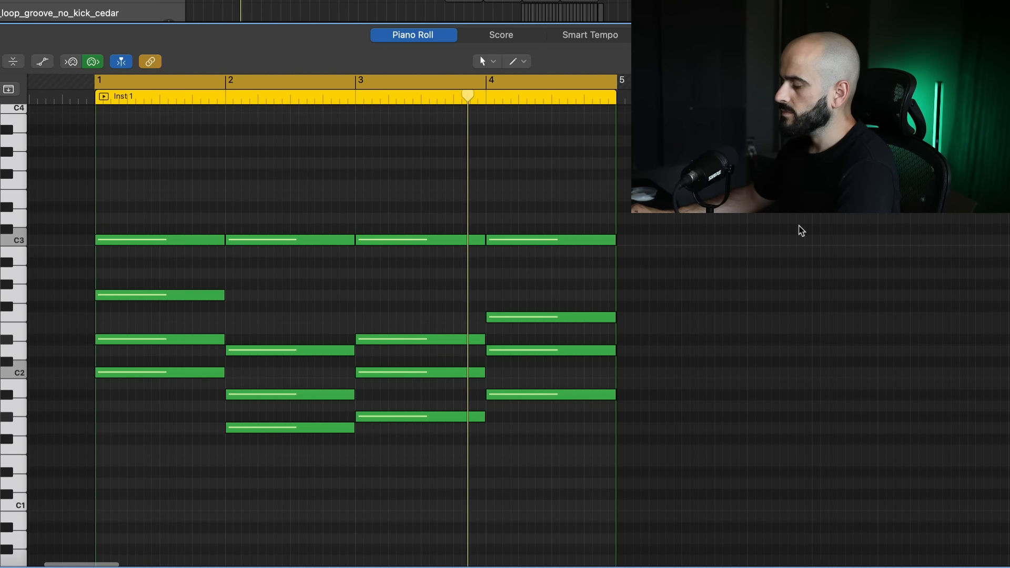
{"action": "scroll", "coordinate": [492, 434], "scroll_direction": "right", "scroll_amount": 3}
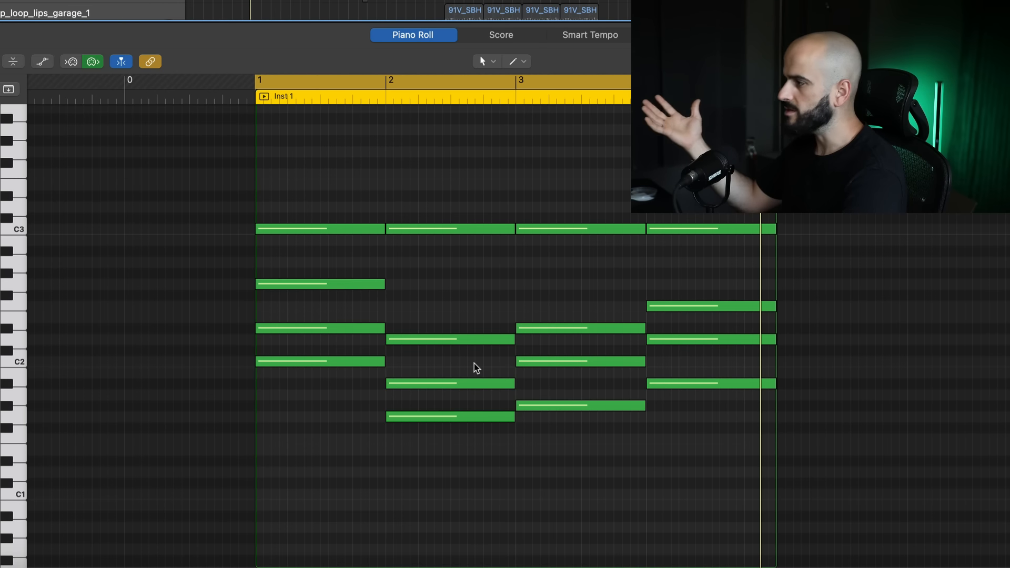
Step: Move the four chord thirds up one octave to D#3, A#2, C3 and D3
{"action": "left_click", "coordinate": [337, 329]}
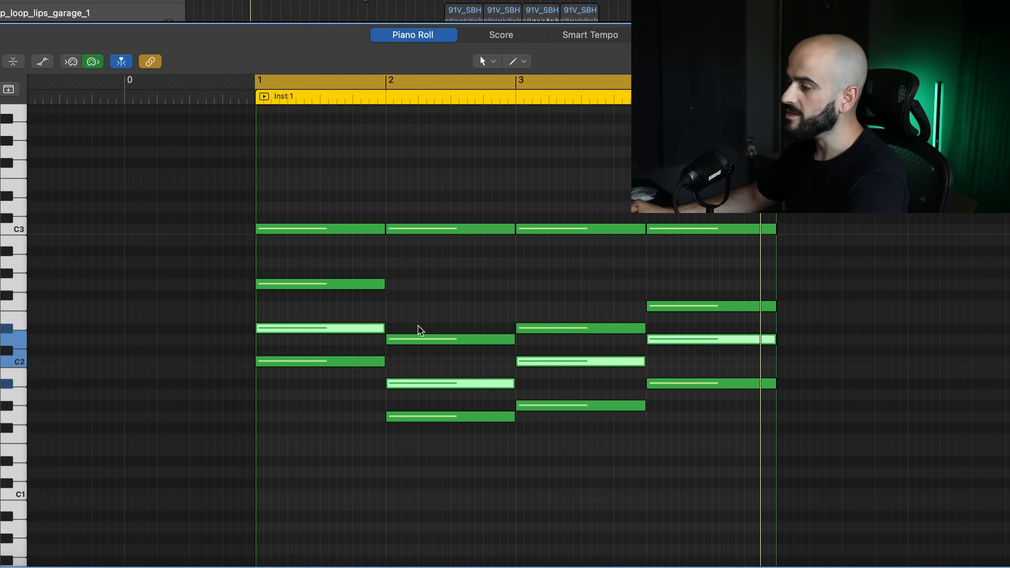
{"action": "mouse_move", "coordinate": [317, 337]}
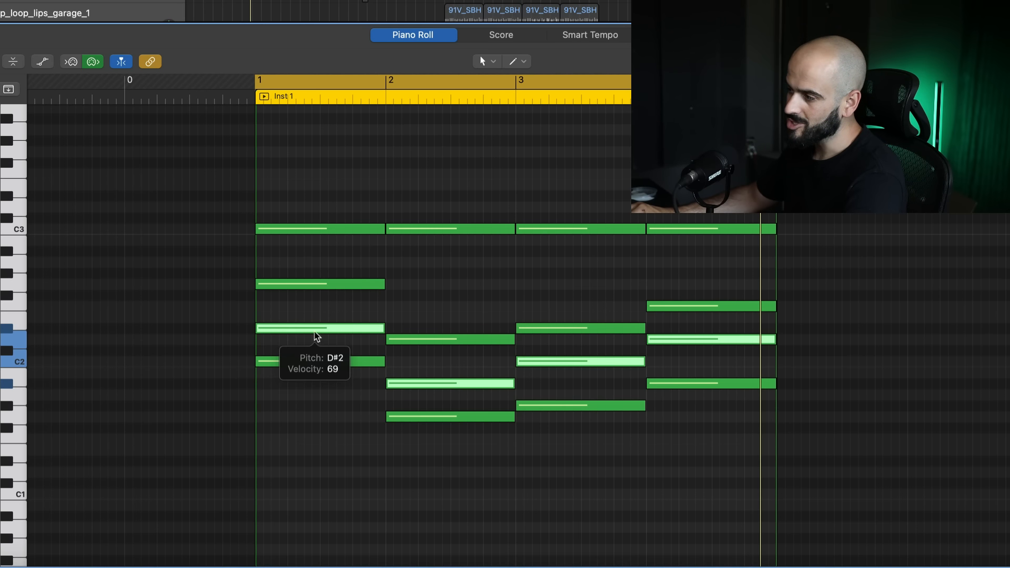
{"action": "left_click_drag", "start_coordinate": [317, 336], "coordinate": [323, 207]}
{"action": "left_click_drag", "start_coordinate": [323, 267], "coordinate": [315, 264]}
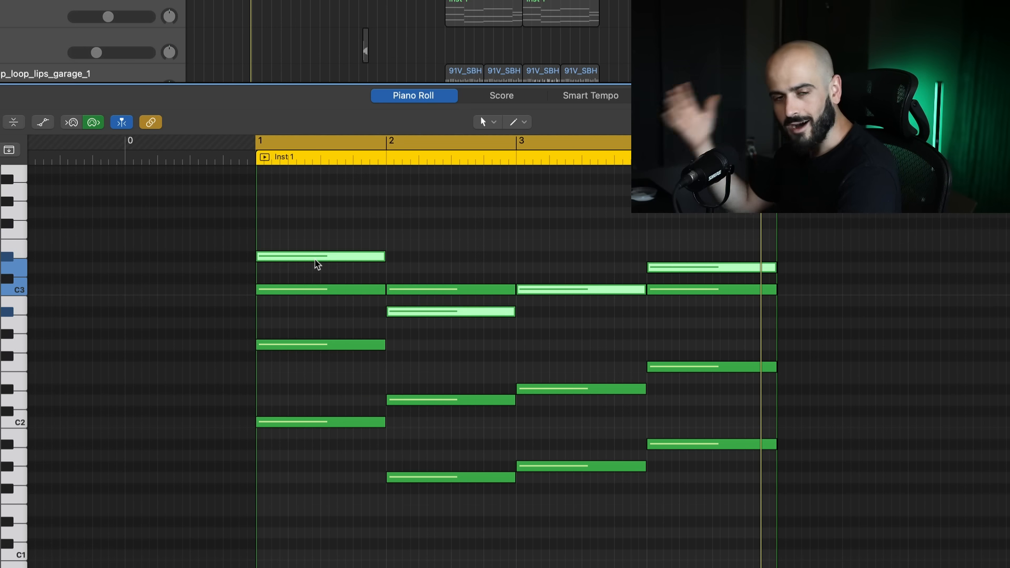
Step: Delete the original sustained C3 line, keeping the raised third at C3 in bar 3
{"action": "mouse_move", "coordinate": [316, 263]}
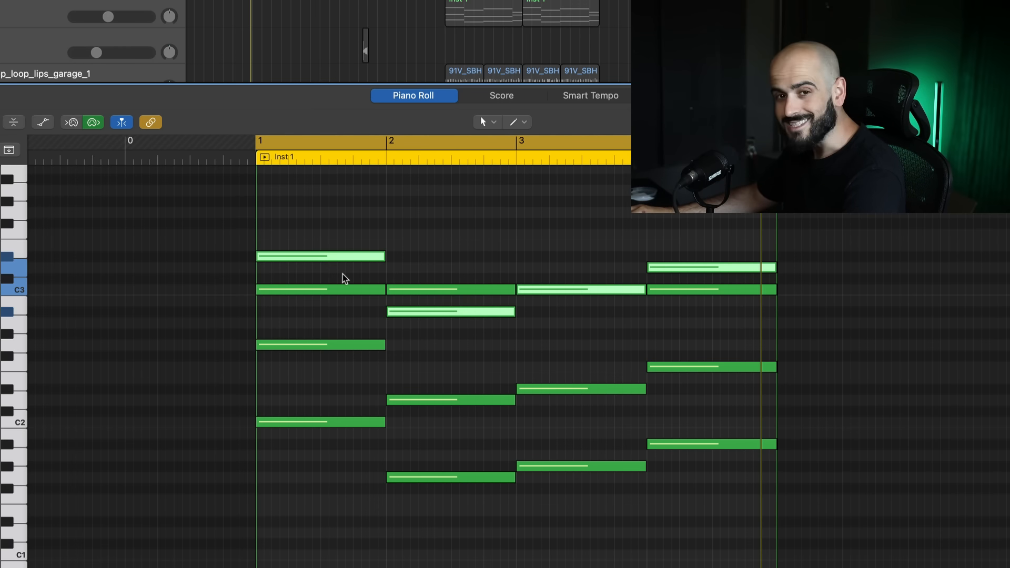
{"action": "left_click_drag", "start_coordinate": [339, 277], "coordinate": [410, 295]}
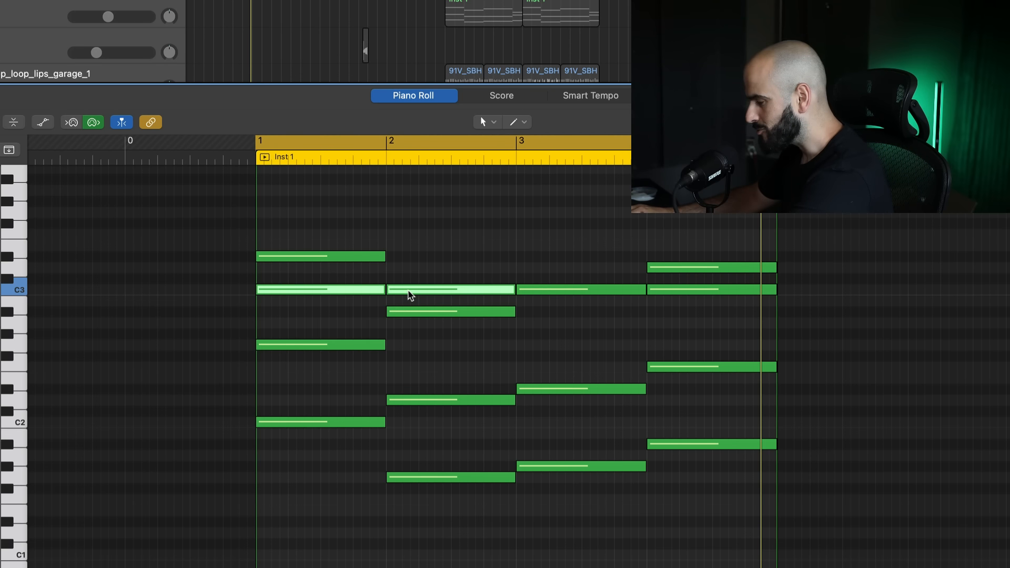
{"action": "key", "text": "Delete"}
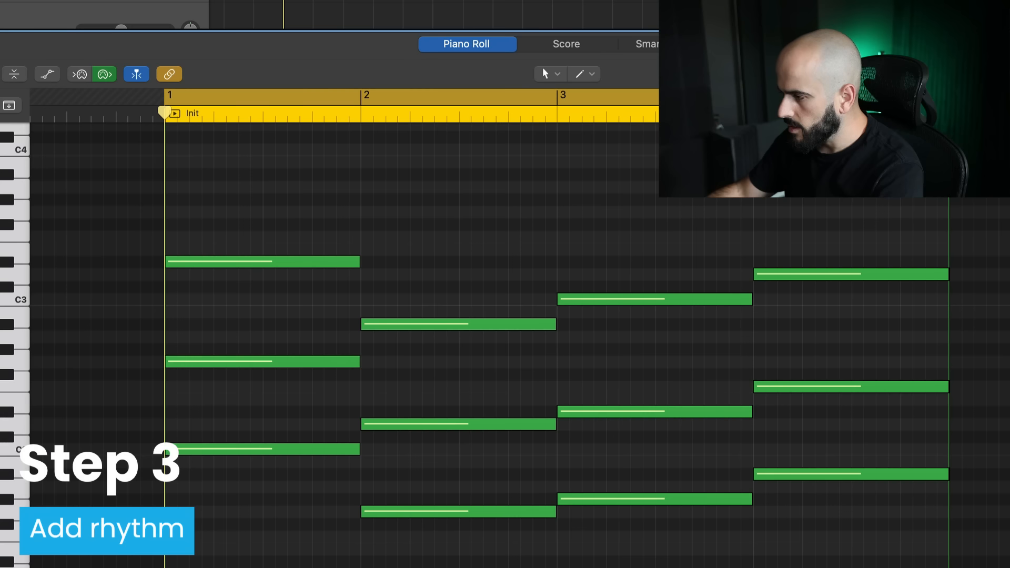
Step: Shorten all the one-bar chord notes to three sixteenths, leaving each chord at the start of its bar
{"action": "left_click_drag", "start_coordinate": [1008, 566], "coordinate": [260, 246]}
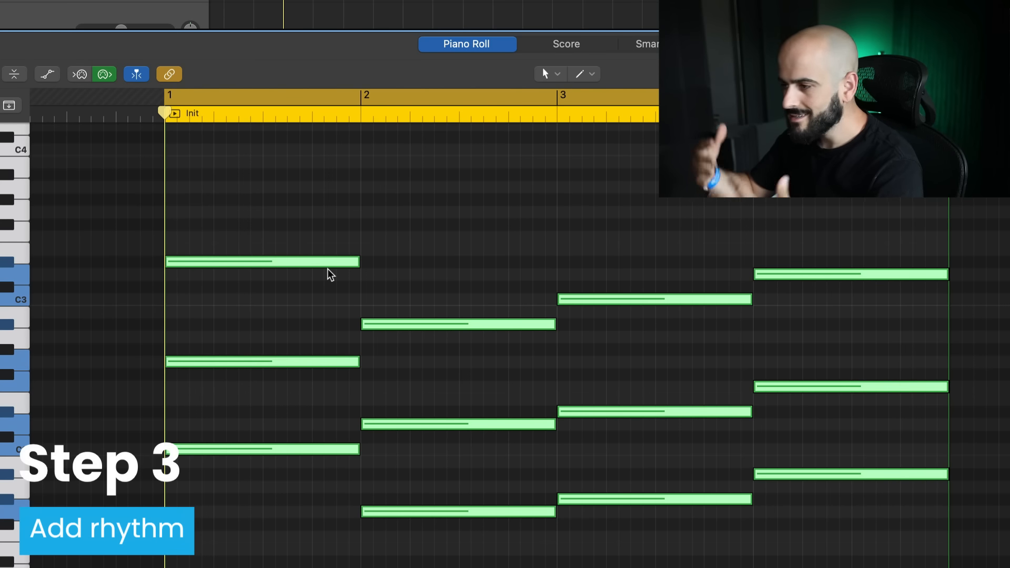
{"action": "left_click_drag", "start_coordinate": [357, 263], "coordinate": [188, 284]}
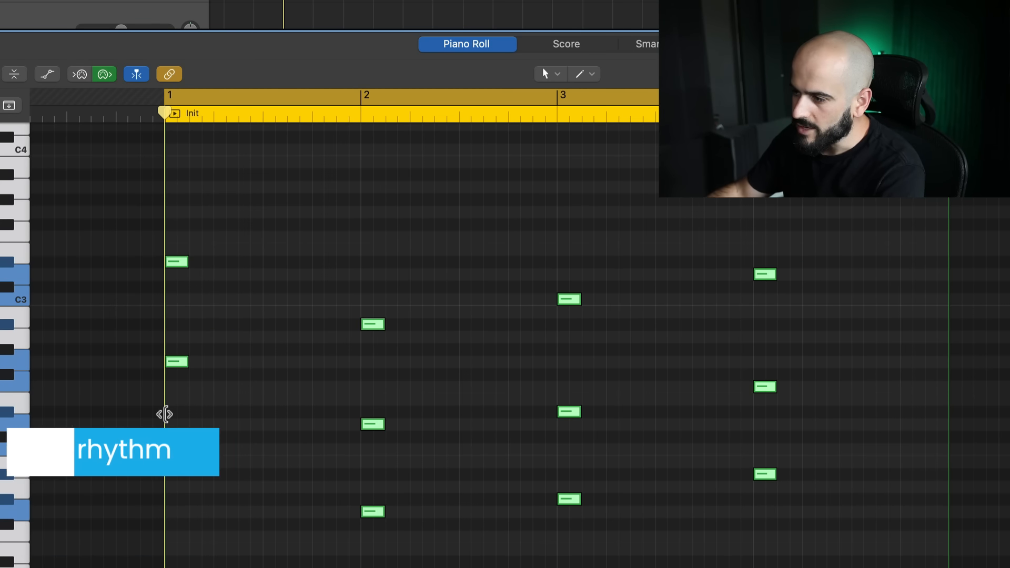
{"action": "scroll", "coordinate": [164, 415], "scroll_direction": "up", "scroll_amount": 5}
{"action": "key", "text": "space"}
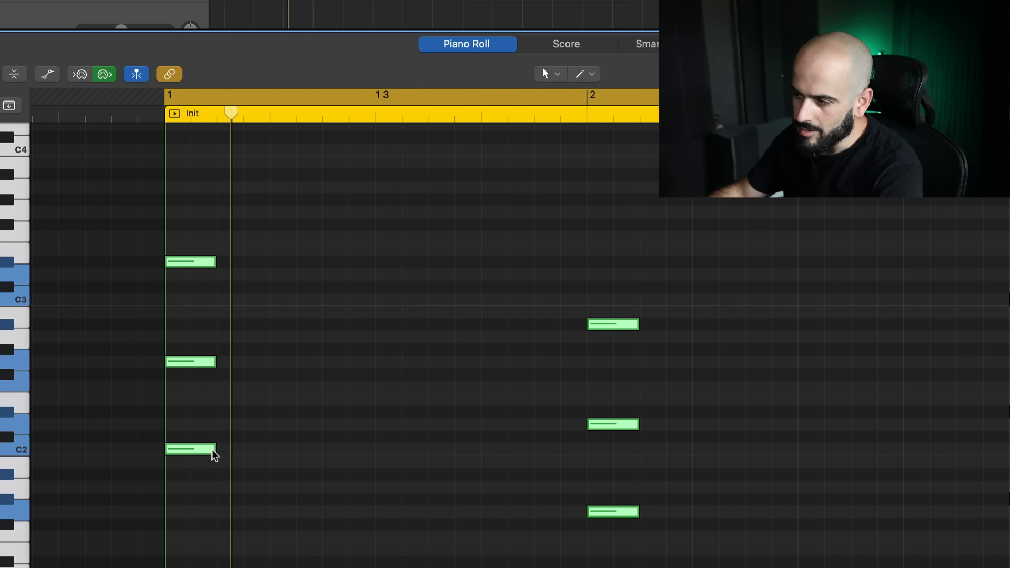
{"action": "left_click_drag", "start_coordinate": [213, 454], "coordinate": [239, 463]}
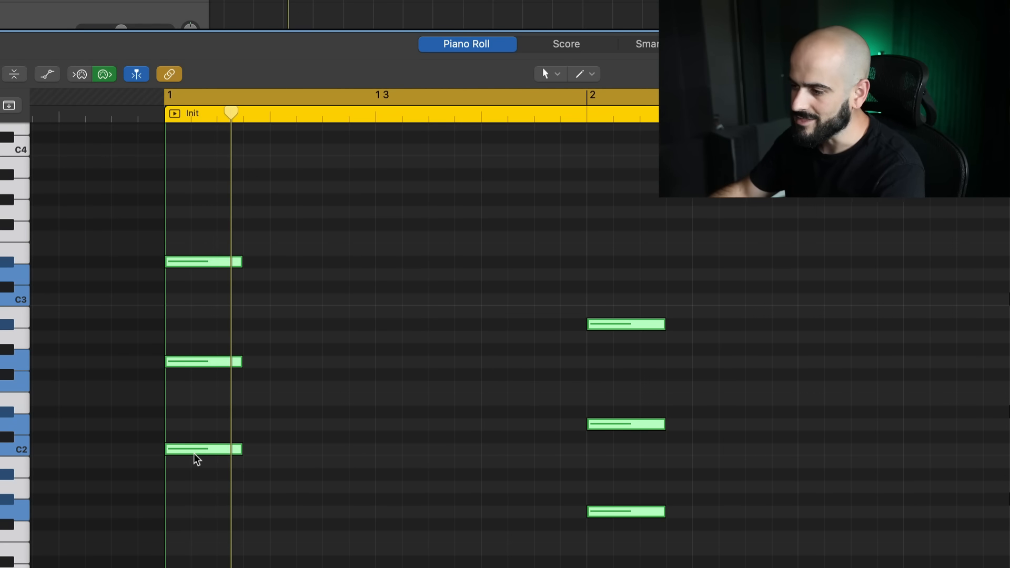
Step: Copy the short chords back to back so that each of the four bars holds five hits
{"action": "mouse_move", "coordinate": [194, 455]}
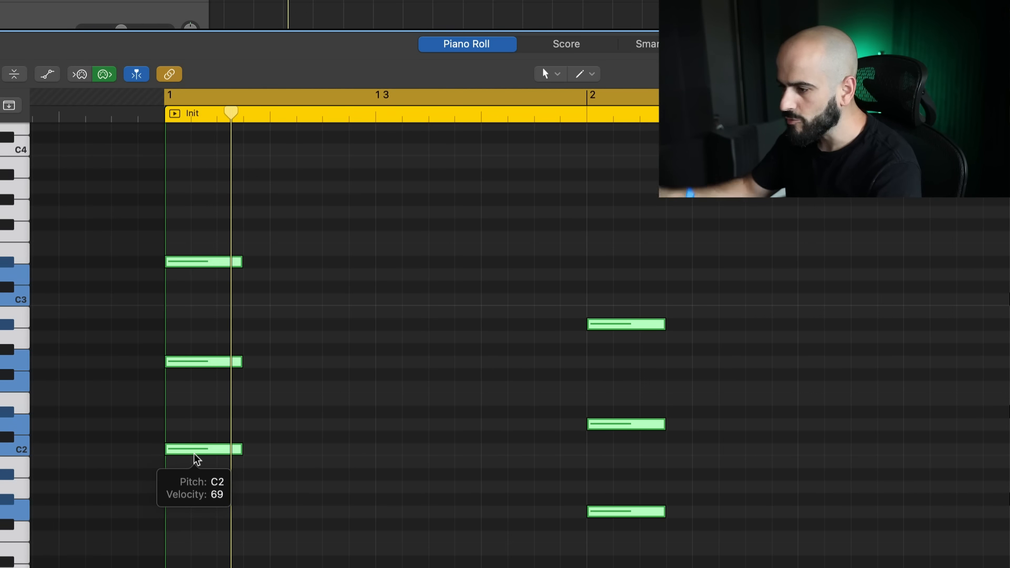
{"action": "left_click_drag", "start_coordinate": [195, 458], "coordinate": [523, 458]}
{"action": "left_click", "coordinate": [361, 453]}
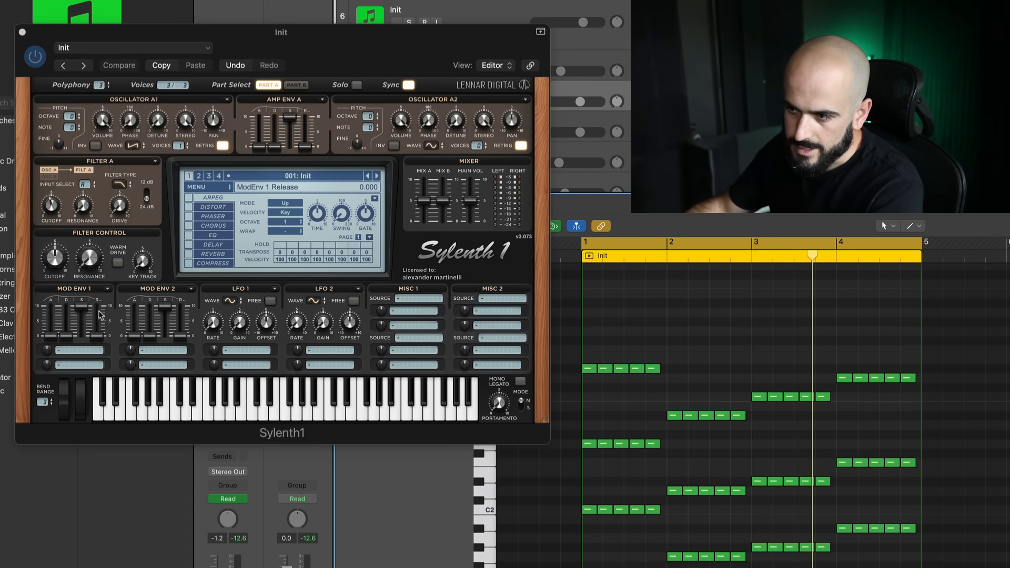
Step: Route Mod Env 1 to Cutoff A with a decay of about 4.85, and adjust the filter cutoff during playback
{"action": "left_click", "coordinate": [78, 353]}
{"action": "left_click", "coordinate": [78, 352]}
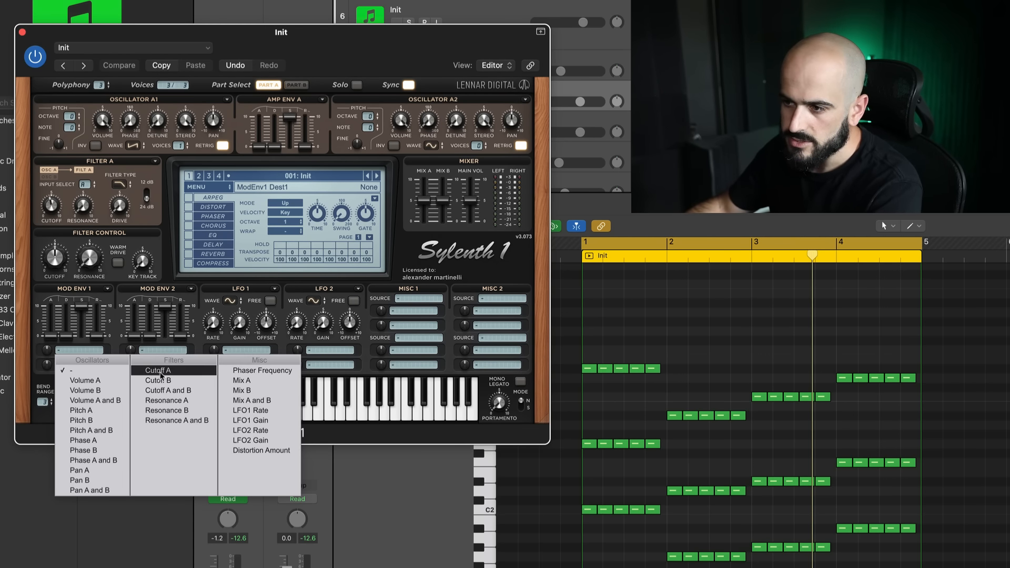
{"action": "left_click", "coordinate": [153, 371]}
{"action": "left_click_drag", "start_coordinate": [65, 335], "coordinate": [65, 321]}
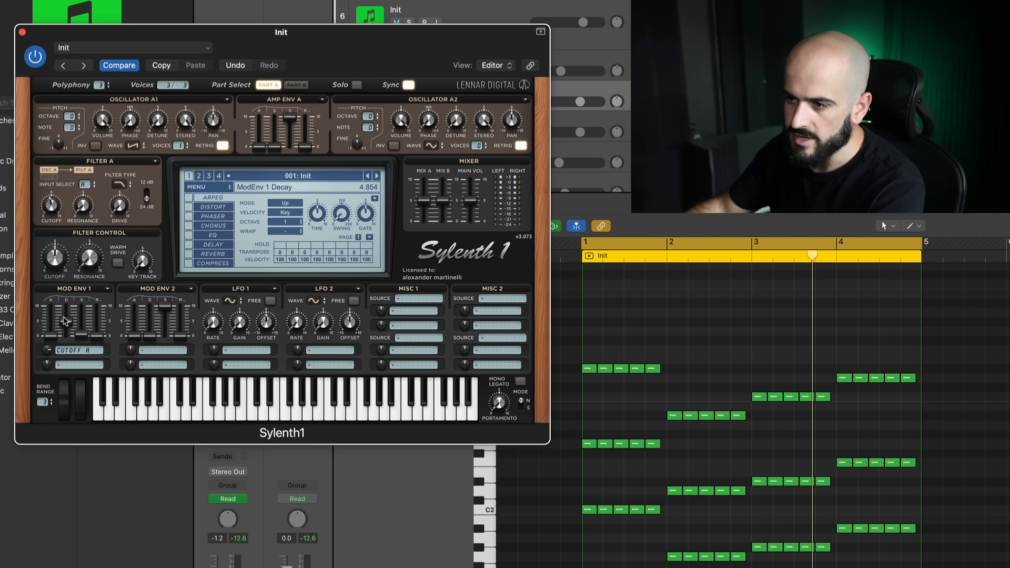
{"action": "key", "text": "space"}
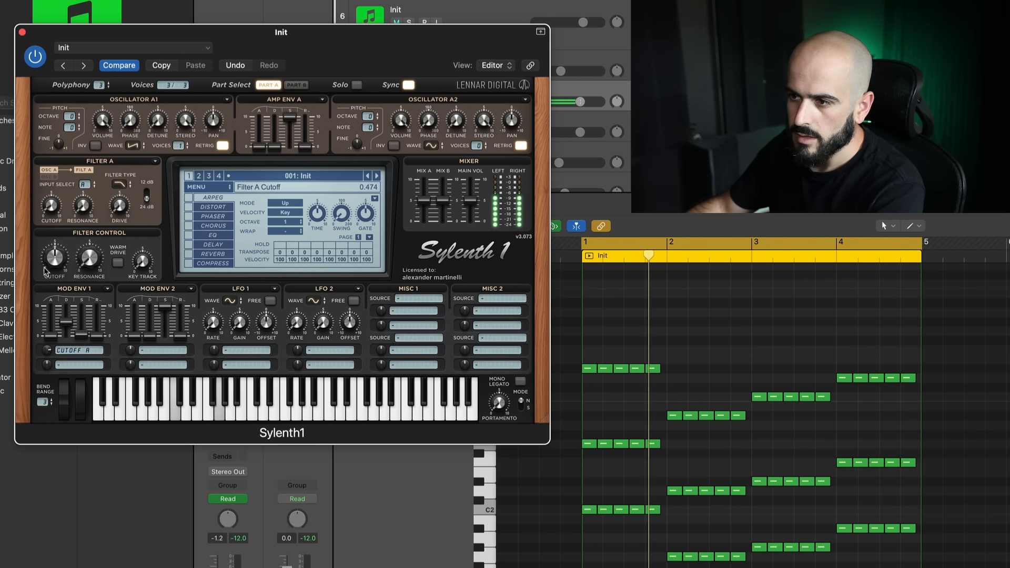
{"action": "left_click_drag", "start_coordinate": [45, 270], "coordinate": [46, 274]}
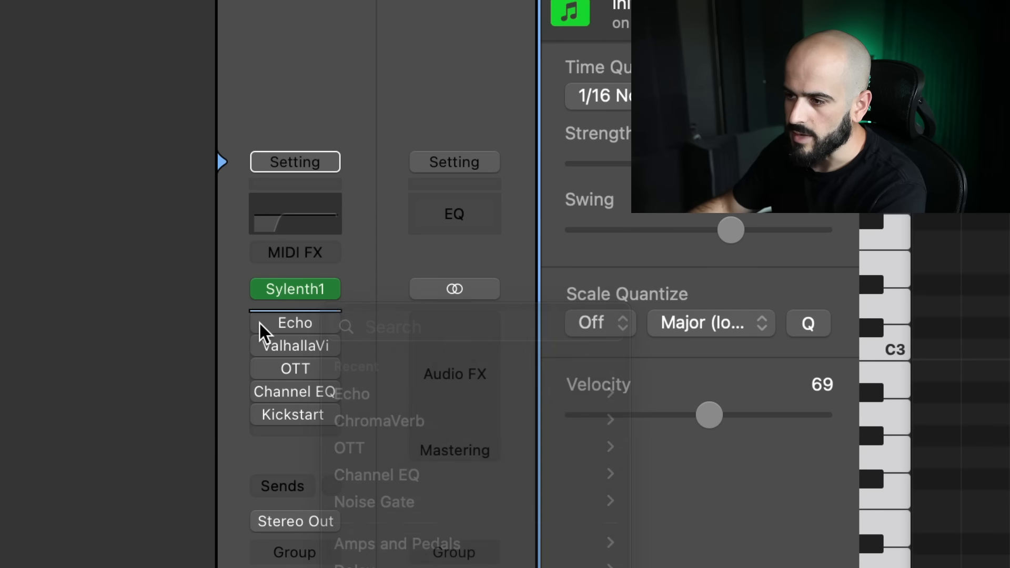
{"action": "left_click", "coordinate": [261, 326]}
{"action": "left_click", "coordinate": [261, 345], "text": "shift"}
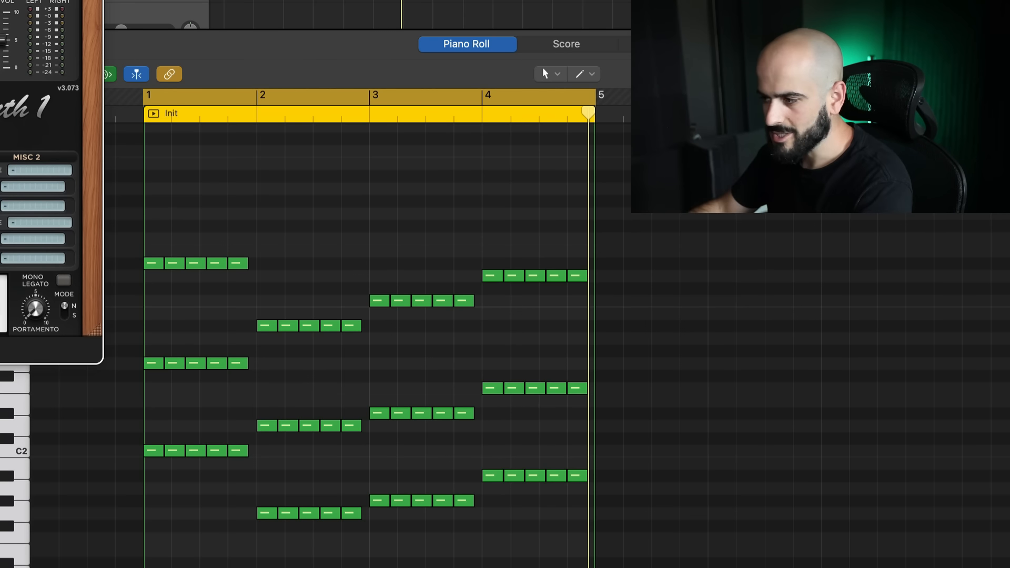
Step: Extend the Init region to bar 9 and spread the chord groups out to start at bars 1, 3, 5 and 7
{"action": "left_click", "coordinate": [232, 214]}
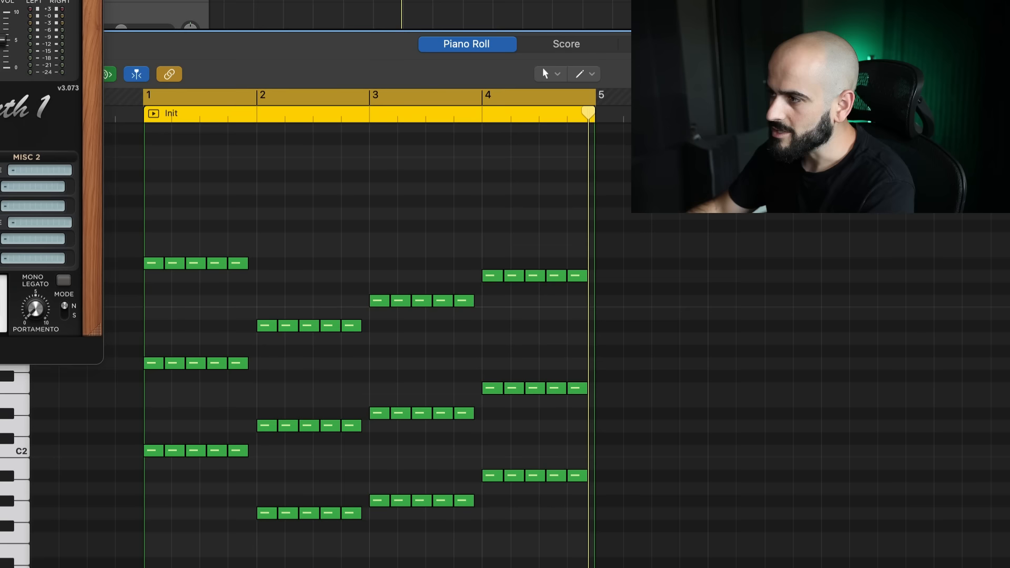
{"action": "left_click_drag", "start_coordinate": [403, 1], "coordinate": [523, 1]}
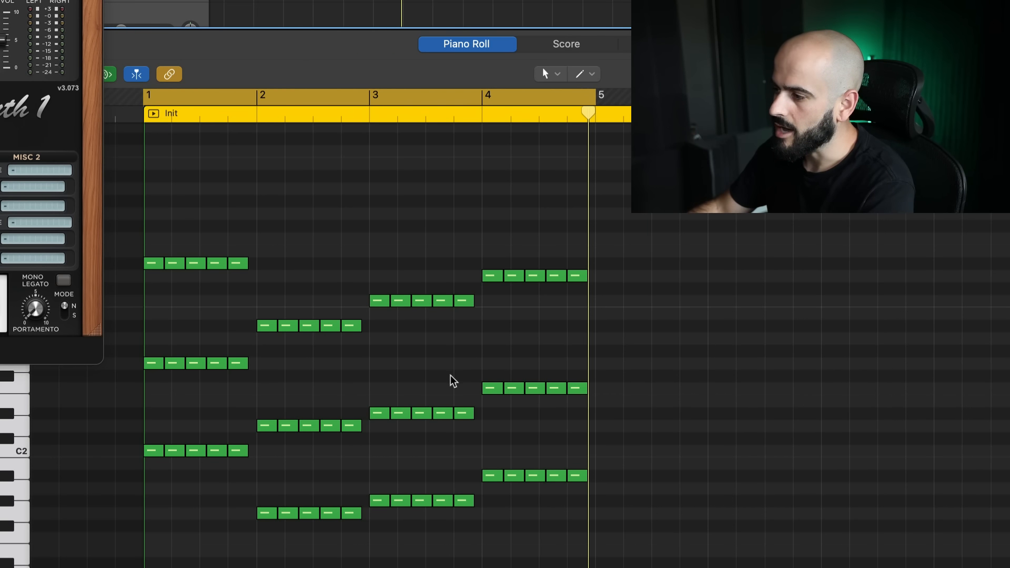
{"action": "left_click_drag", "start_coordinate": [657, 567], "coordinate": [270, 238]}
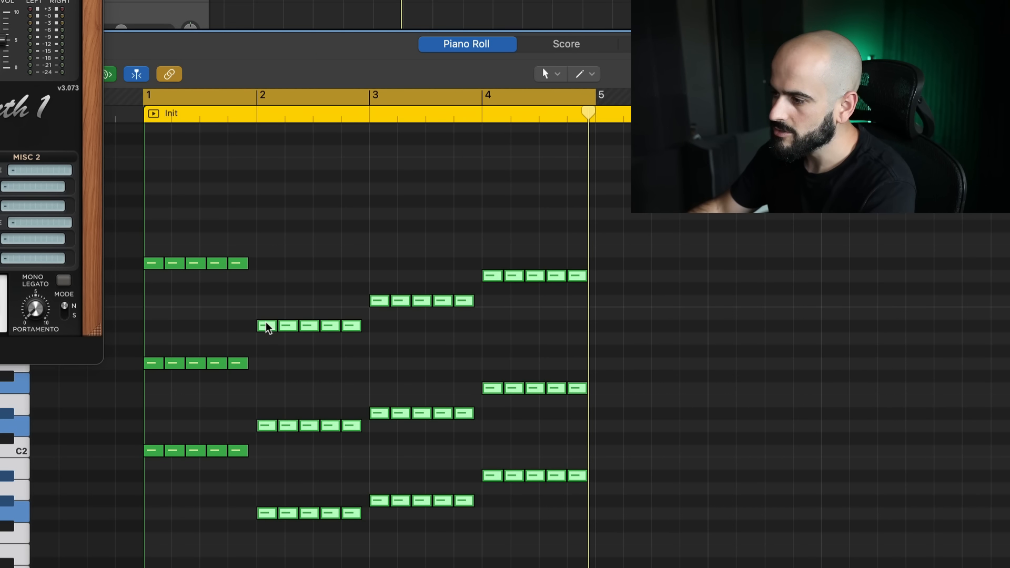
{"action": "left_click_drag", "start_coordinate": [267, 327], "coordinate": [380, 328]}
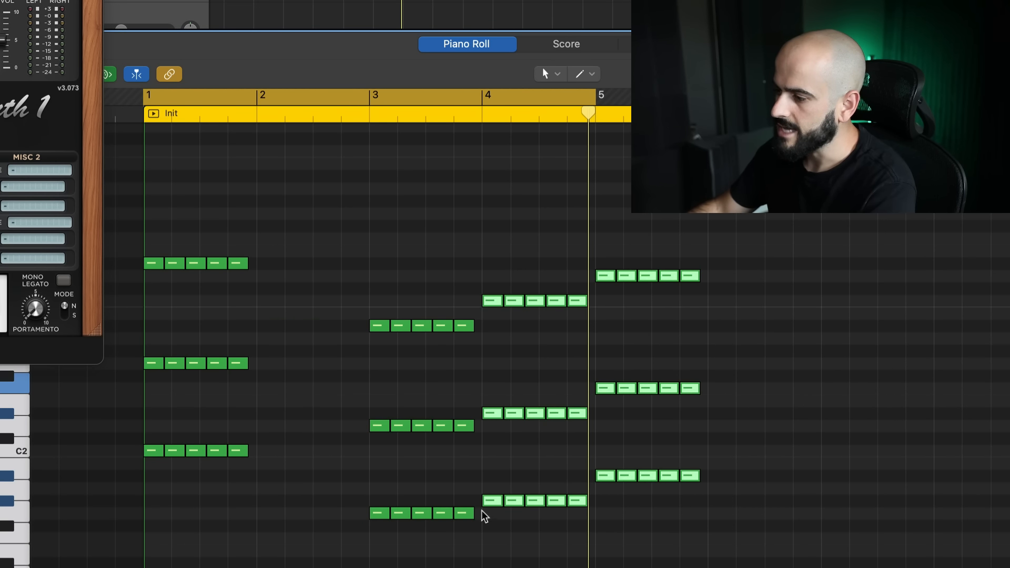
{"action": "left_click_drag", "start_coordinate": [487, 500], "coordinate": [604, 505]}
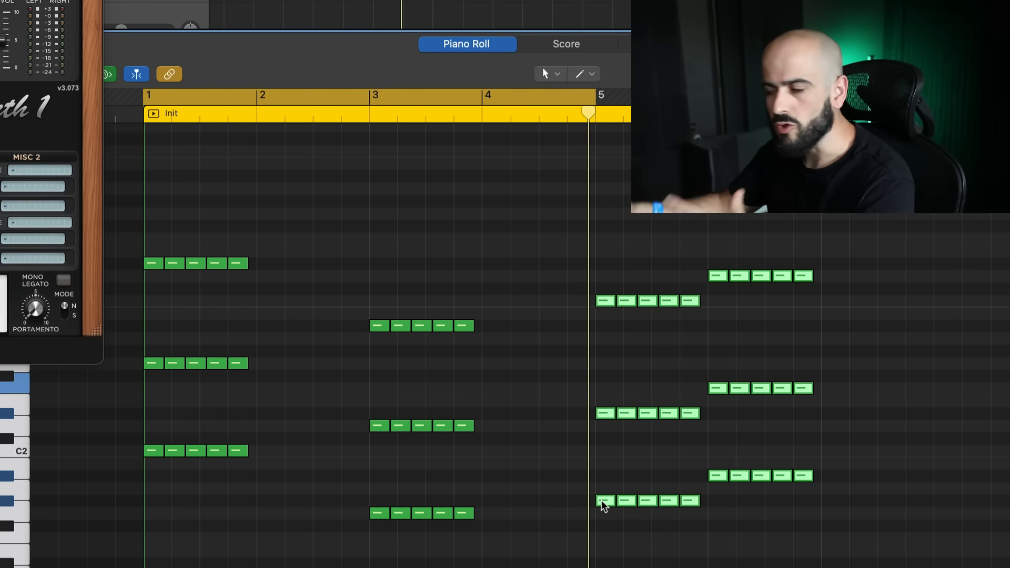
{"action": "left_click_drag", "start_coordinate": [718, 499], "coordinate": [853, 262]}
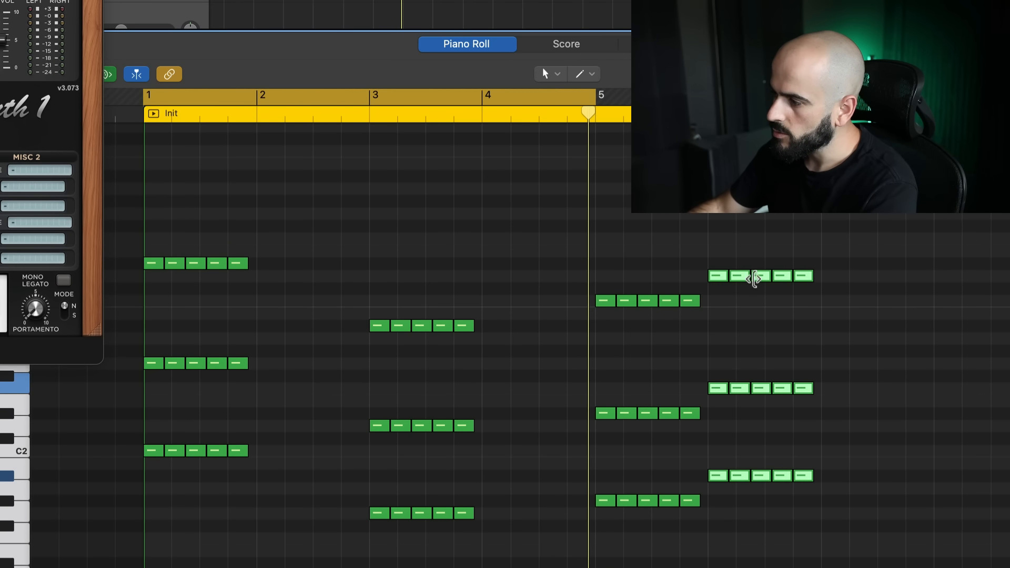
{"action": "left_click_drag", "start_coordinate": [724, 279], "coordinate": [836, 279]}
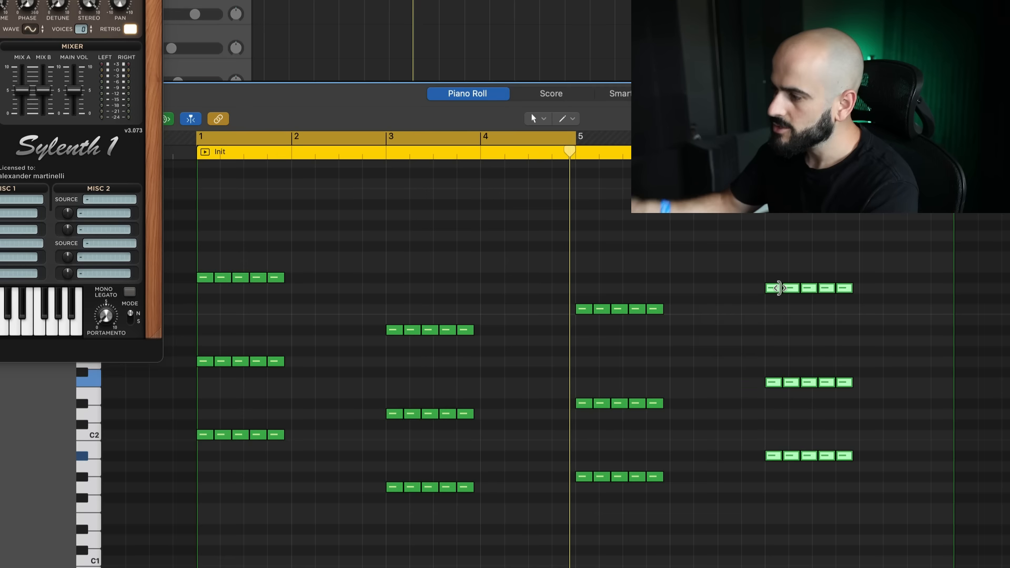
Step: Duplicate the chord hits to fill two bars per chord, ending each group with a shorter eleventh hit
{"action": "left_click_drag", "start_coordinate": [897, 530], "coordinate": [293, 281]}
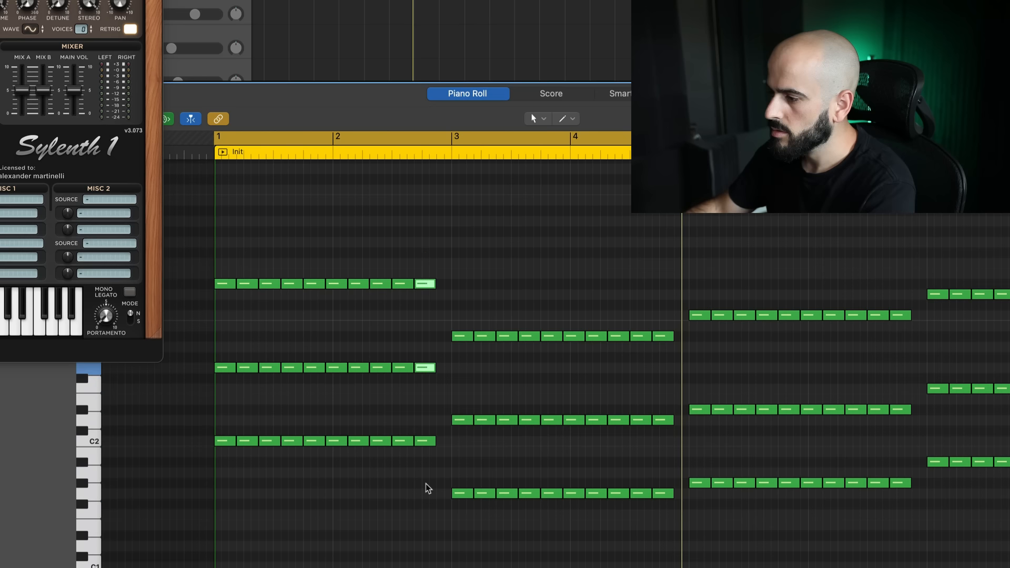
{"action": "mouse_move", "coordinate": [423, 442]}
{"action": "left_mouse_down"}
{"action": "mouse_move", "coordinate": [456, 443]}
{"action": "mouse_move", "coordinate": [443, 441]}
{"action": "left_mouse_up"}
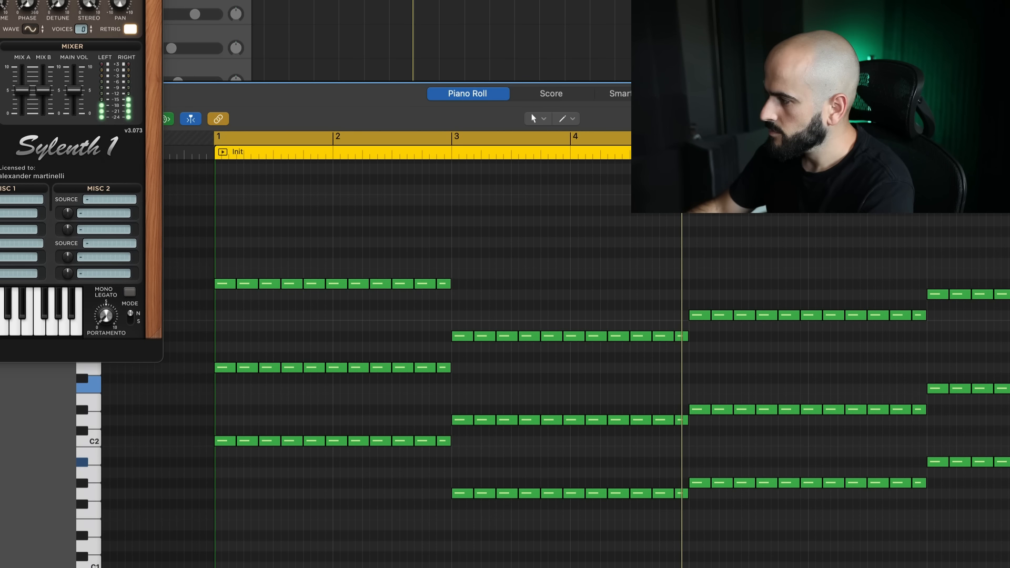
{"action": "scroll", "coordinate": [547, 363], "scroll_direction": "right", "scroll_amount": 3}
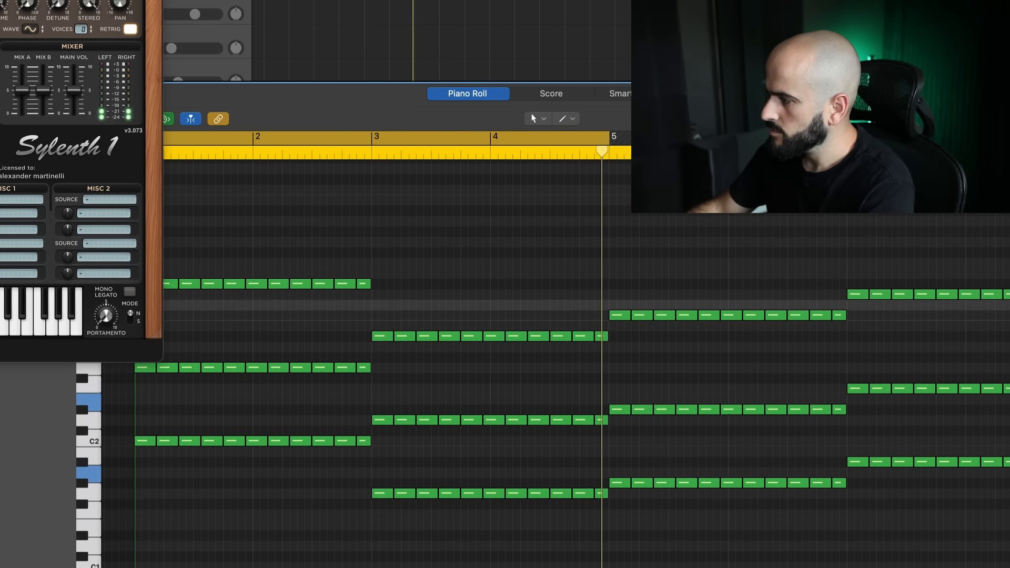
Step: Play the extended pattern and adjust the Filter Control cutoff to about 5.35
{"action": "key", "text": "space"}
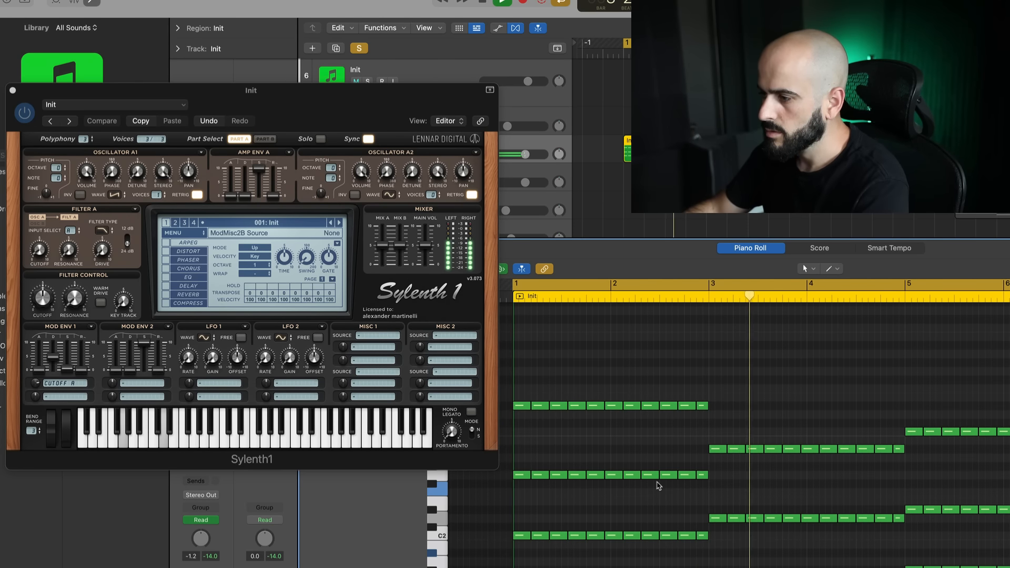
{"action": "left_click", "coordinate": [49, 298]}
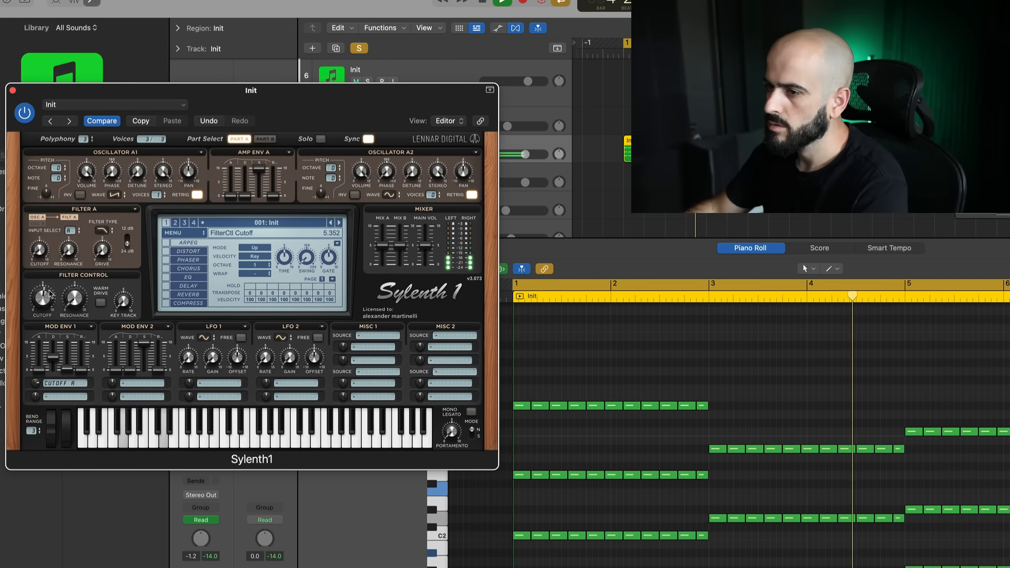
{"action": "left_click_drag", "start_coordinate": [49, 288], "coordinate": [49, 287]}
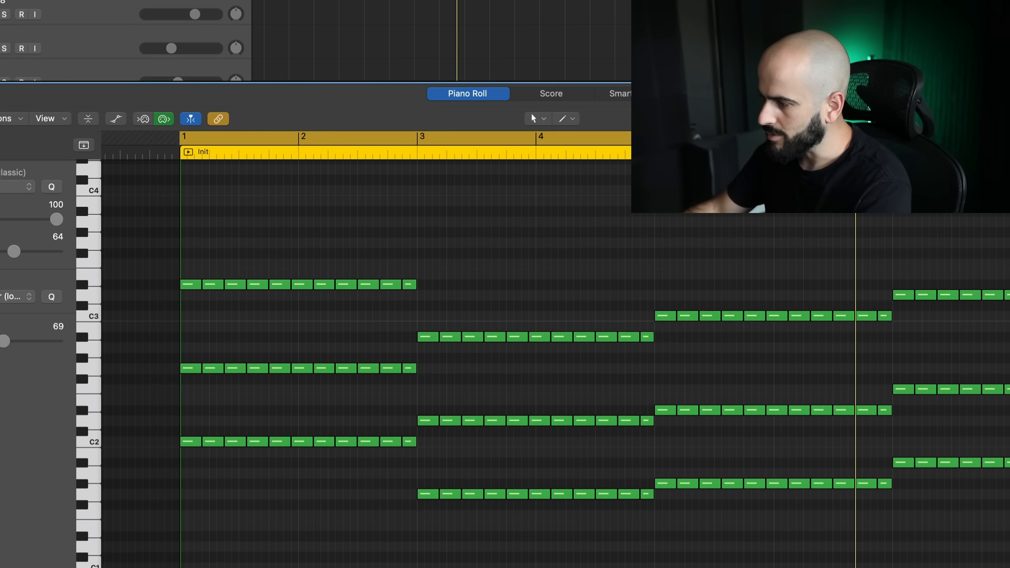
Step: Shorten all the chord notes together to about an eighth note and set their 1/16-note quantize swing to 70
{"action": "left_click_drag", "start_coordinate": [1008, 566], "coordinate": [138, 169]}
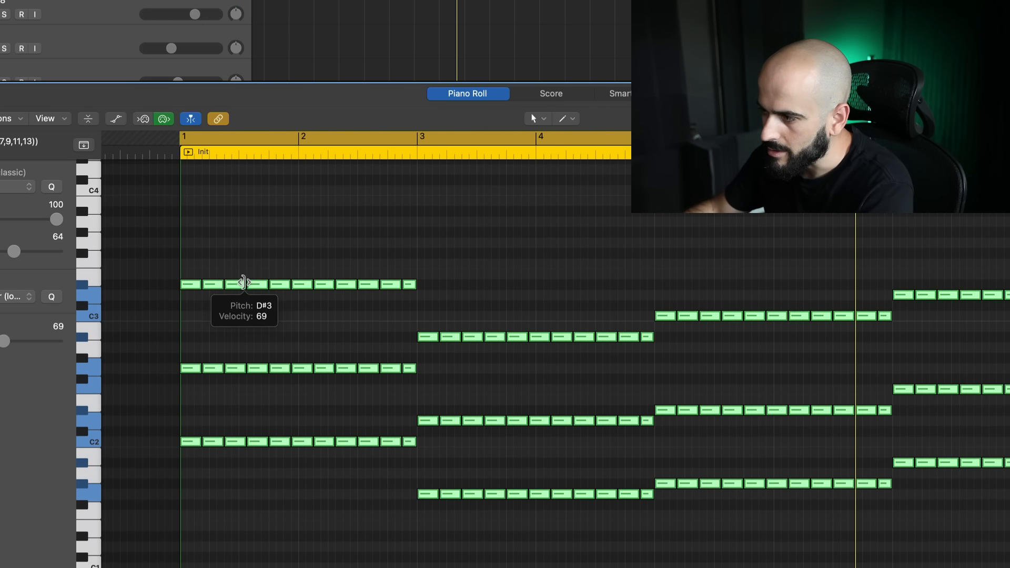
{"action": "left_click_drag", "start_coordinate": [243, 283], "coordinate": [238, 283]}
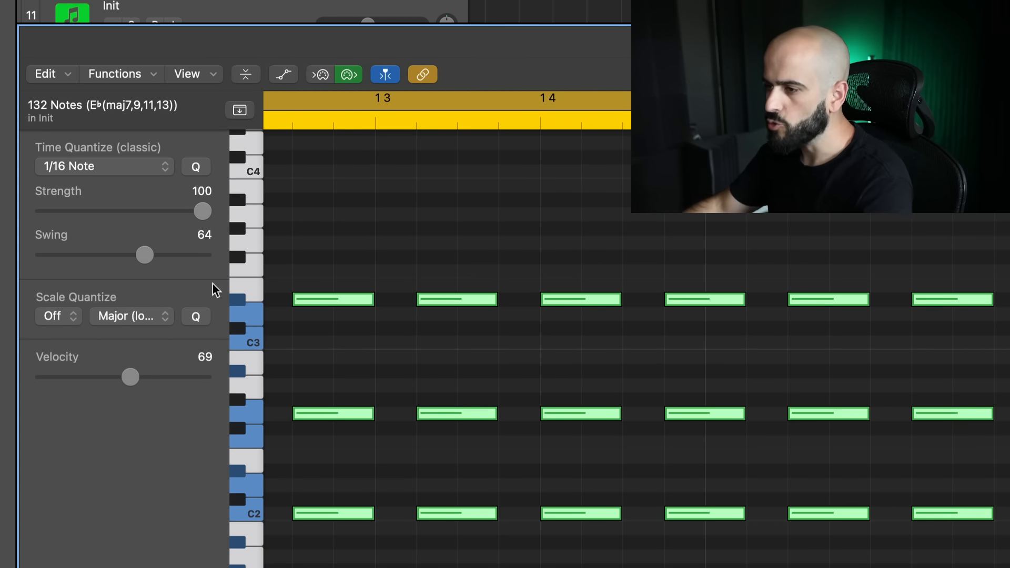
{"action": "left_click_drag", "start_coordinate": [121, 254], "coordinate": [154, 258]}
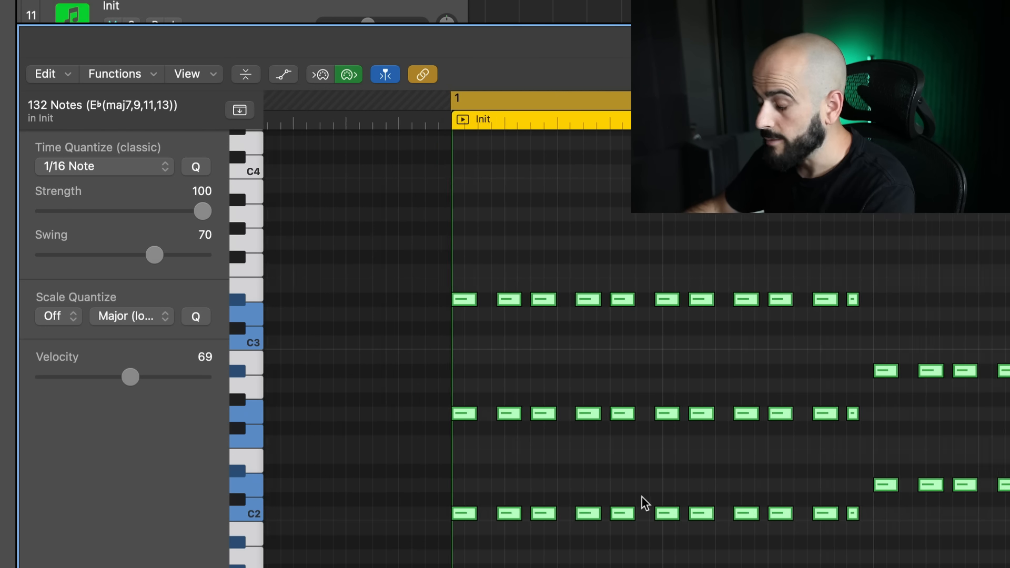
{"action": "scroll", "coordinate": [642, 498], "scroll_direction": "right", "scroll_amount": 2}
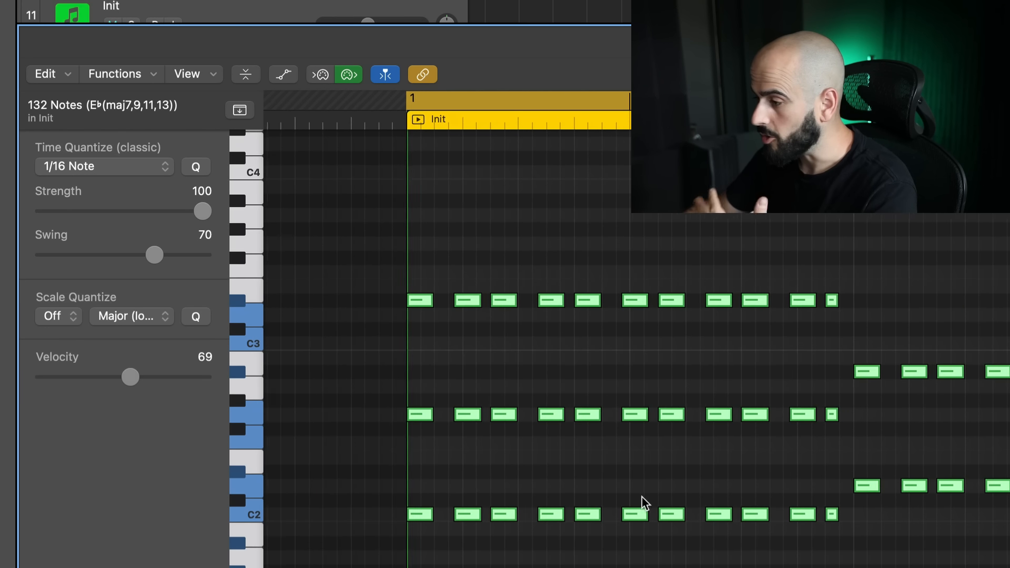
{"action": "scroll", "coordinate": [642, 498], "scroll_direction": "right", "scroll_amount": 3}
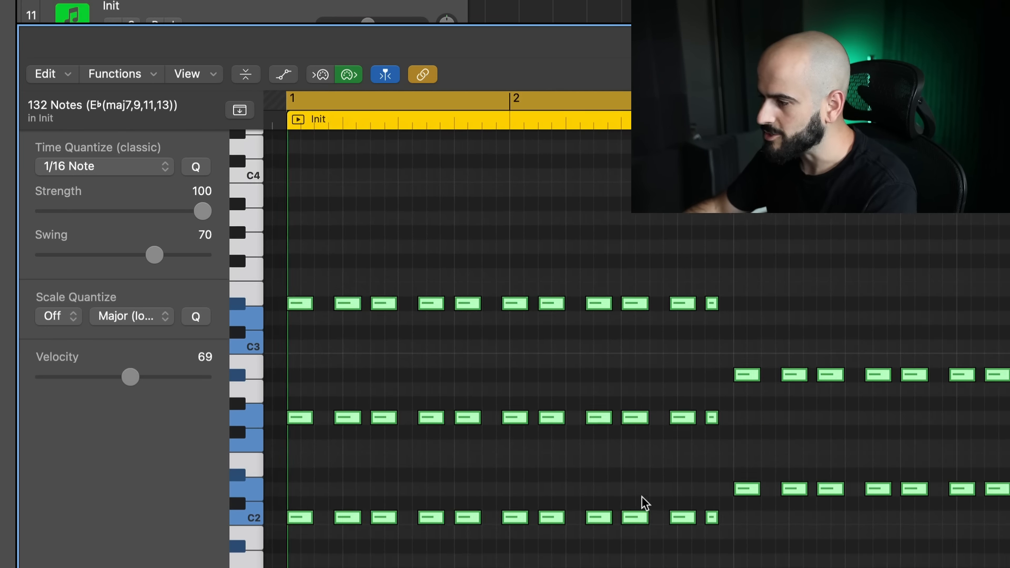
Step: Lengthen all the selected chord notes so each one runs up to the next hit
{"action": "right_click", "coordinate": [676, 514]}
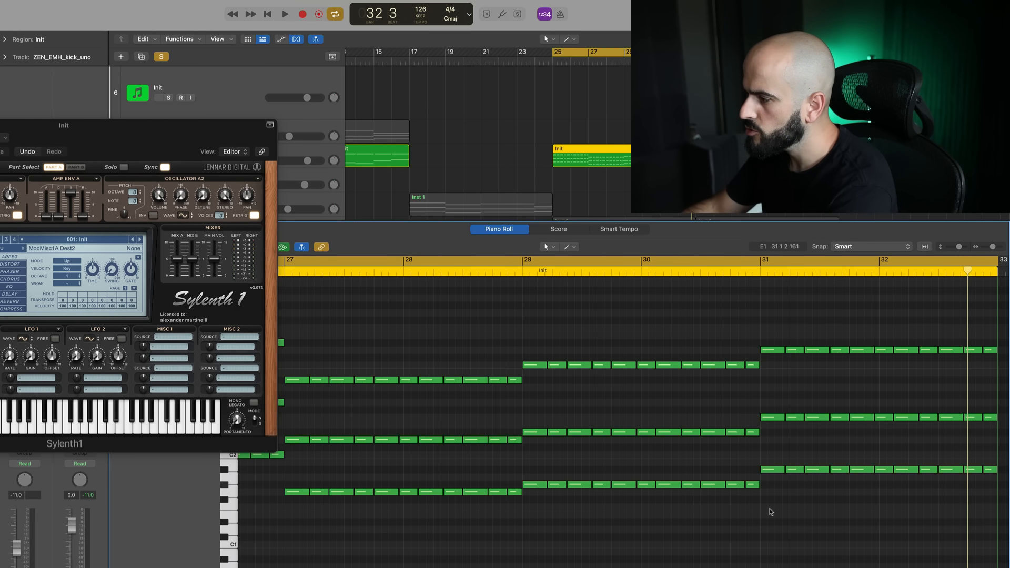
Step: Delete the last chord's hits in bar 31 and fill that bar with copies of the third chord's hits from bar 30
{"action": "left_click_drag", "start_coordinate": [771, 512], "coordinate": [863, 332]}
{"action": "key", "text": "Delete"}
{"action": "left_click_drag", "start_coordinate": [674, 356], "coordinate": [806, 515]}
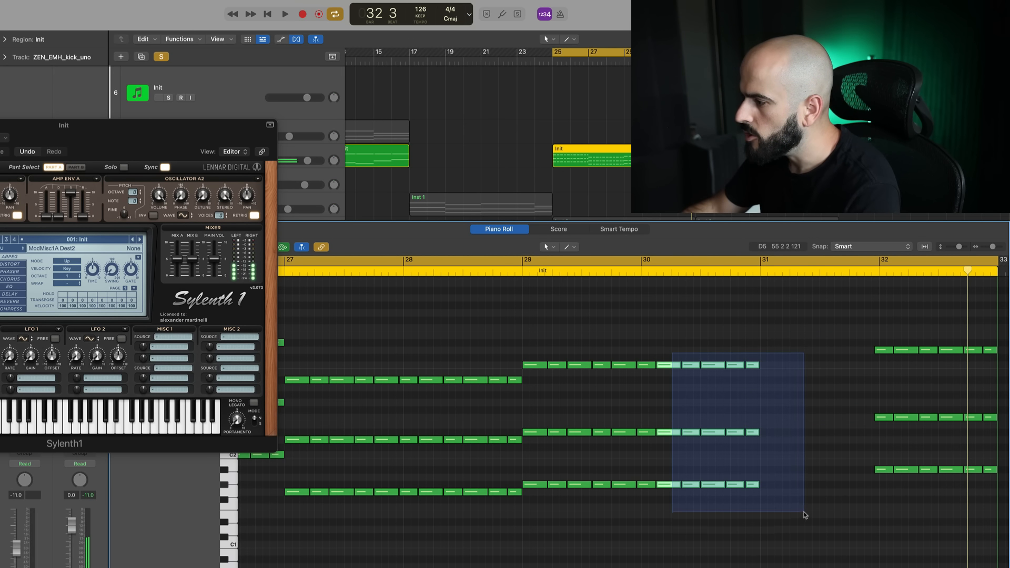
{"action": "left_click_drag", "start_coordinate": [676, 367], "coordinate": [780, 367]}
{"action": "left_click_drag", "start_coordinate": [868, 357], "coordinate": [852, 521]}
{"action": "left_click_drag", "start_coordinate": [862, 485], "coordinate": [873, 487]}
{"action": "left_click", "coordinate": [772, 500]}
{"action": "scroll", "coordinate": [772, 500], "scroll_direction": "down", "scroll_amount": 5}
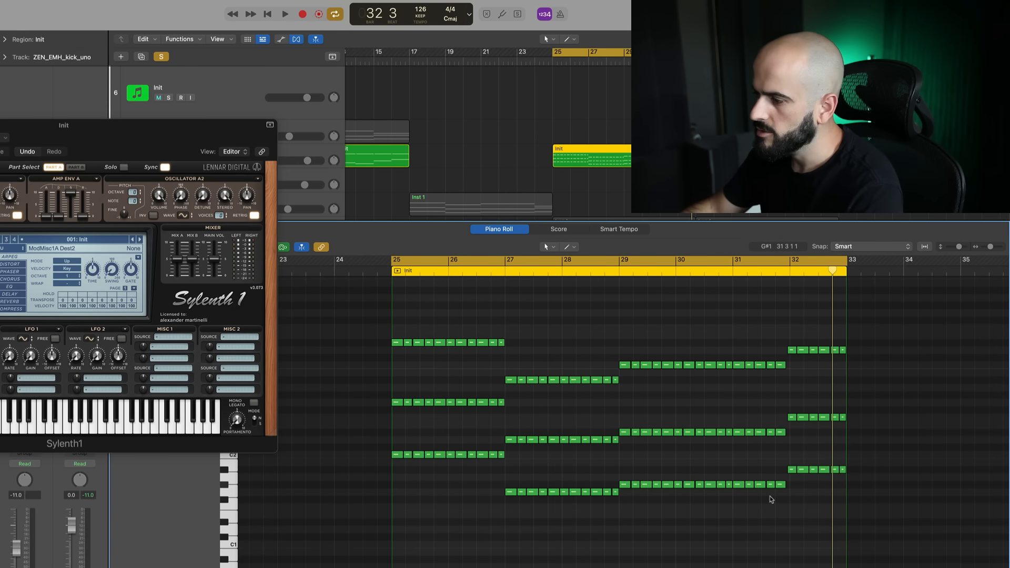
Step: Set the Sylenth1 Filter Control cutoff to about 4.597 and play the progression
{"action": "left_click", "coordinate": [0, 264]}
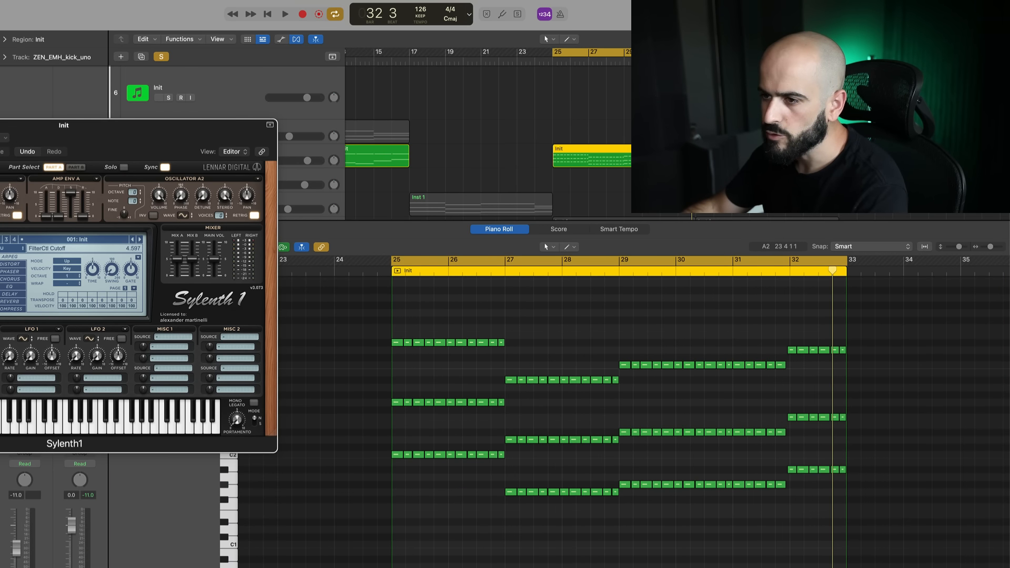
{"action": "key", "text": "space"}
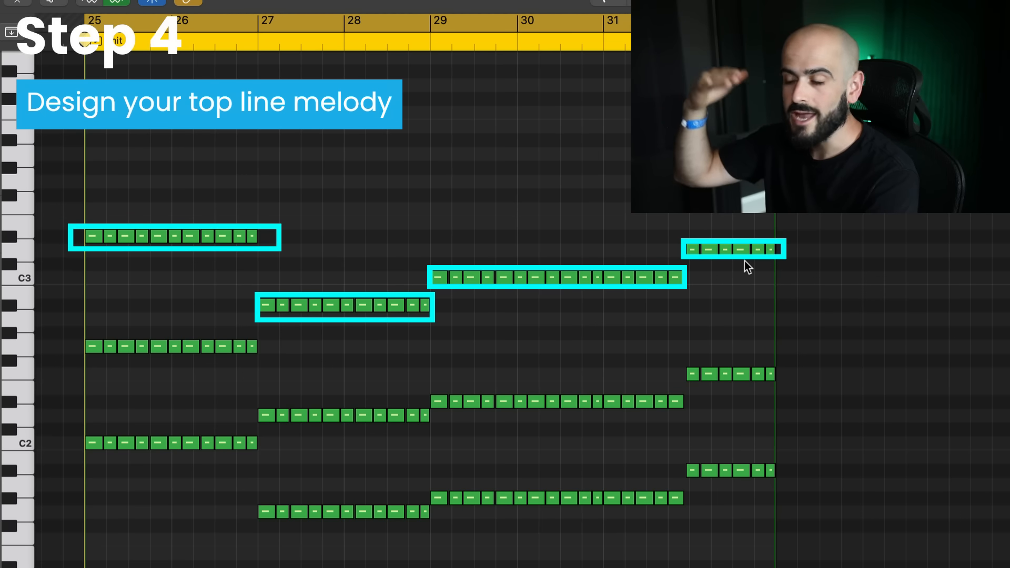
Step: Raise the top-line notes of the second chord in bars 27 and 28 to D3
{"action": "scroll", "coordinate": [119, 180], "scroll_direction": "up", "scroll_amount": 3}
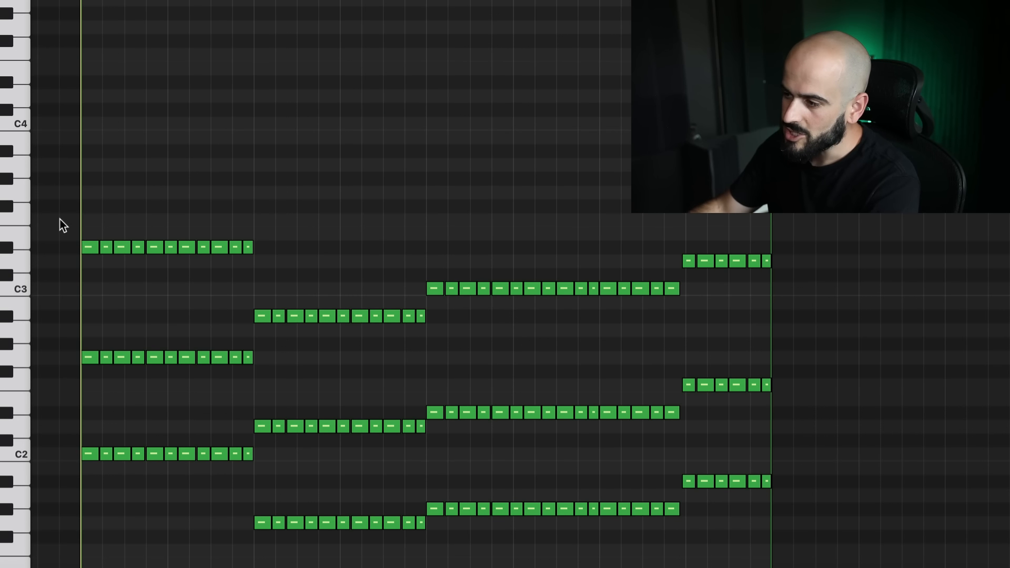
{"action": "left_click_drag", "start_coordinate": [125, 198], "coordinate": [871, 320]}
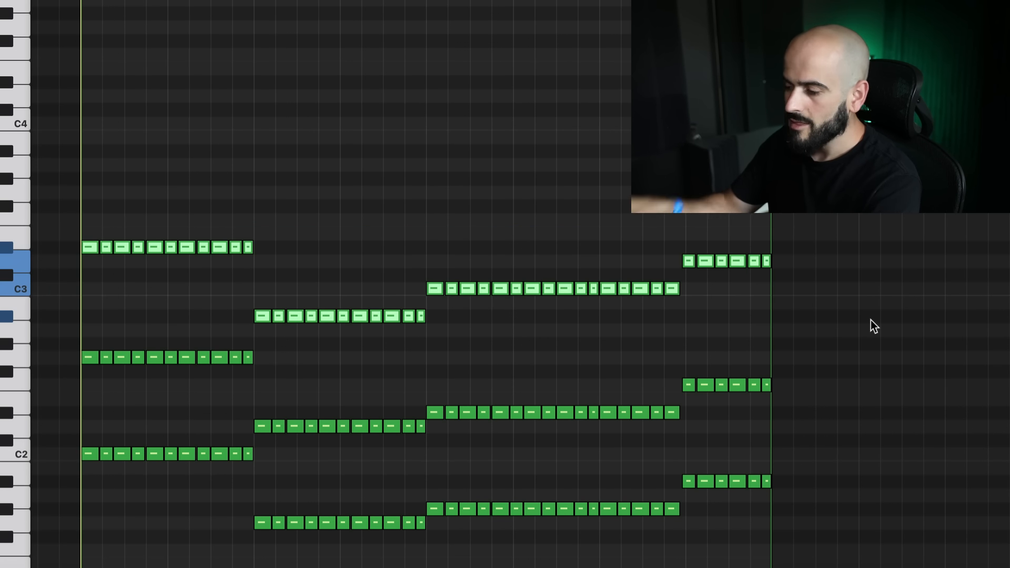
{"action": "left_click", "coordinate": [422, 352]}
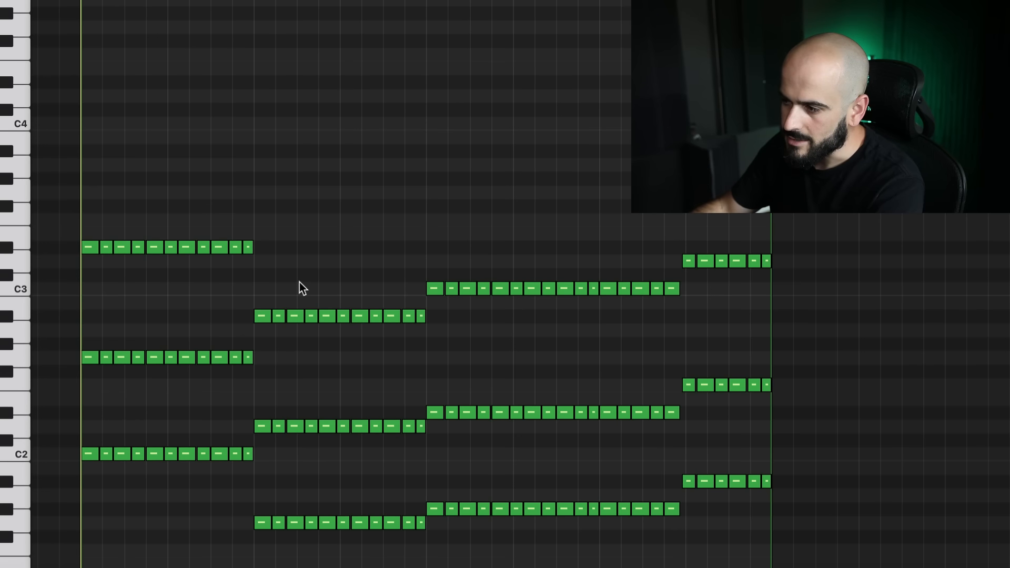
{"action": "key", "text": "space"}
{"action": "left_click_drag", "start_coordinate": [290, 280], "coordinate": [131, 226]}
{"action": "left_click_drag", "start_coordinate": [450, 358], "coordinate": [264, 258]}
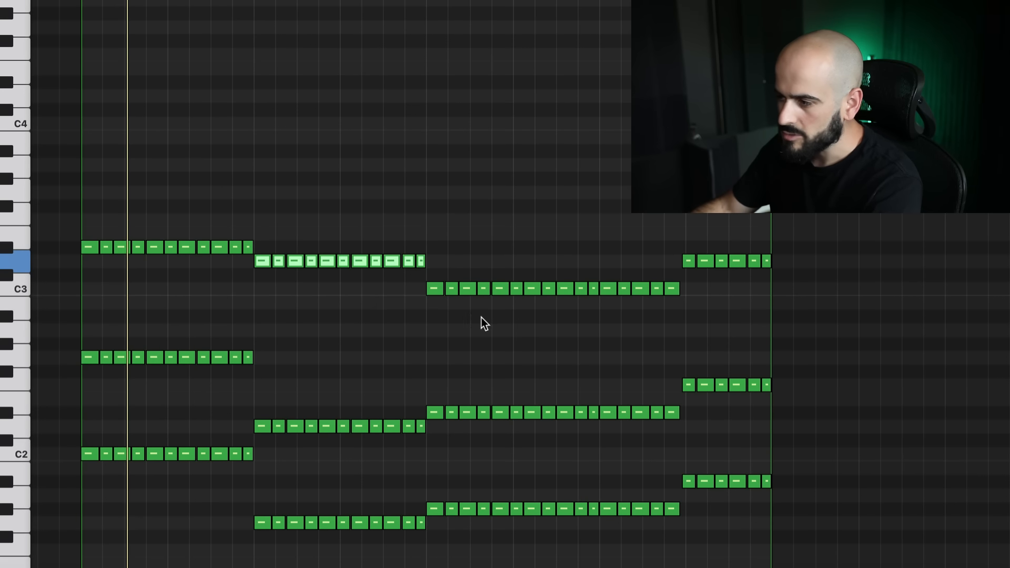
{"action": "left_click", "coordinate": [472, 357]}
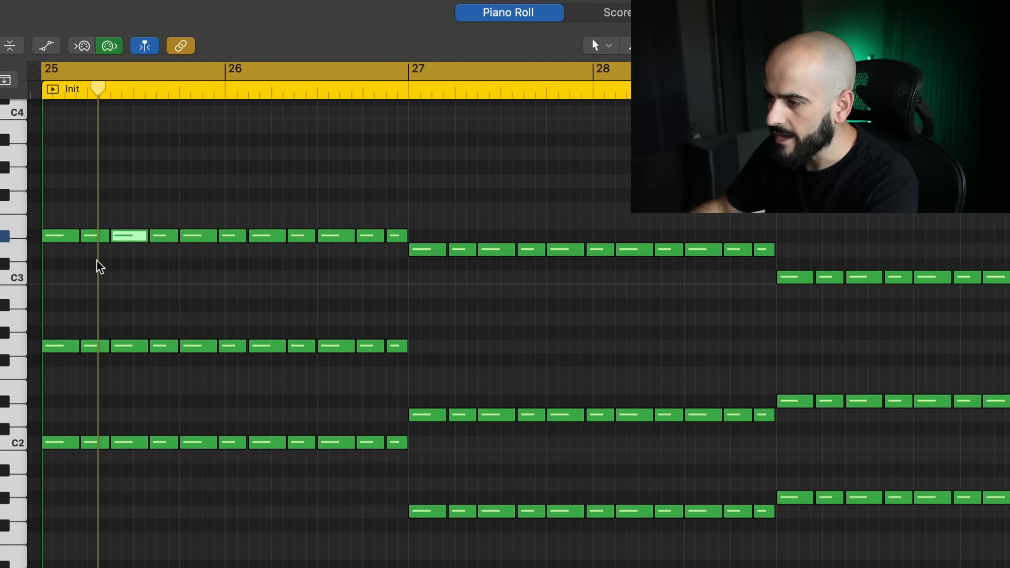
Step: Vary the first chord's top line by shortening its second note, adding a short D3 at 25 2 2 81 and lowering its tenth note to D3
{"action": "scroll", "coordinate": [98, 267], "scroll_direction": "up", "scroll_amount": 5}
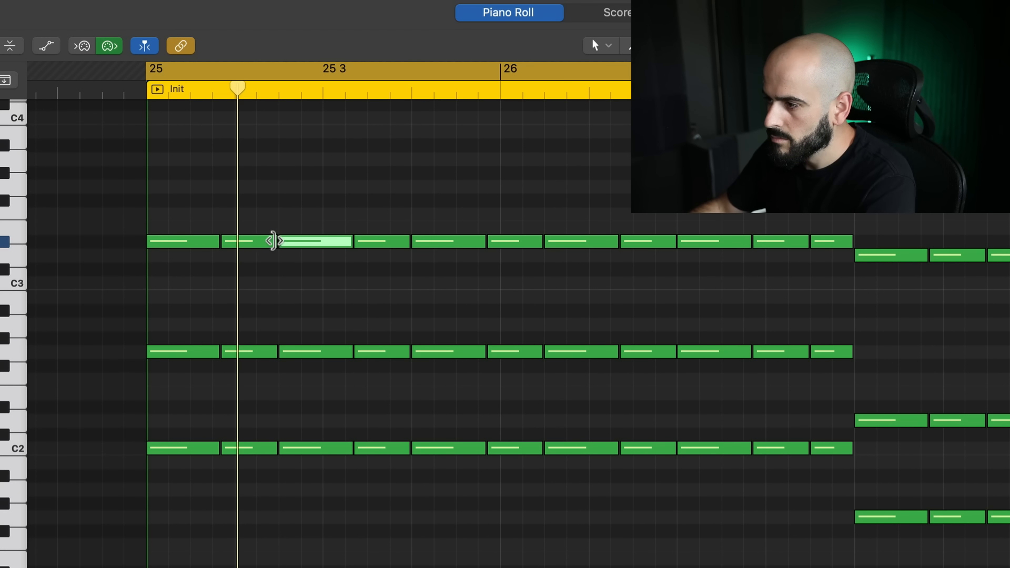
{"action": "left_click_drag", "start_coordinate": [273, 241], "coordinate": [255, 242]}
{"action": "left_click", "coordinate": [264, 263]}
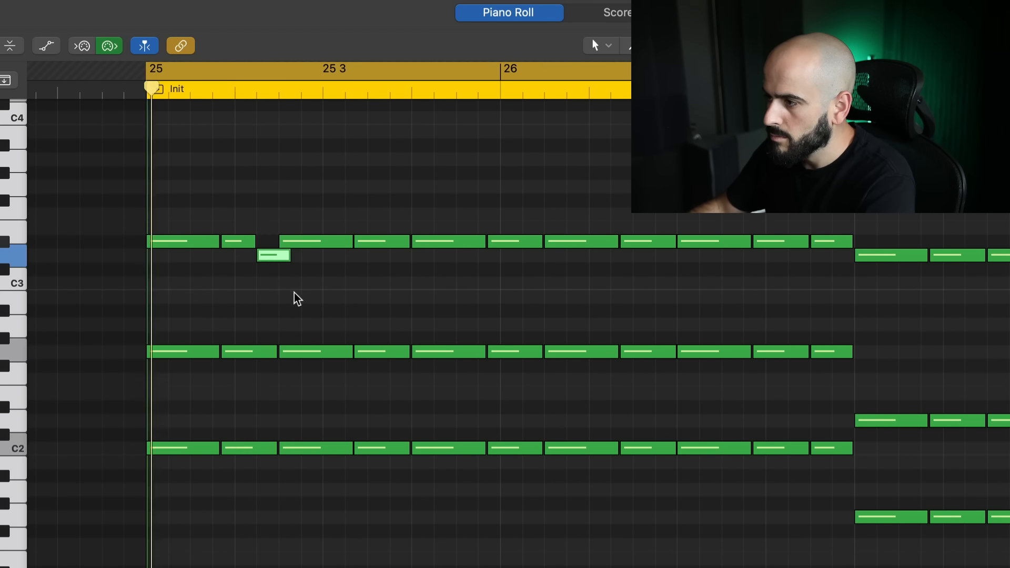
{"action": "left_click_drag", "start_coordinate": [274, 256], "coordinate": [282, 255]}
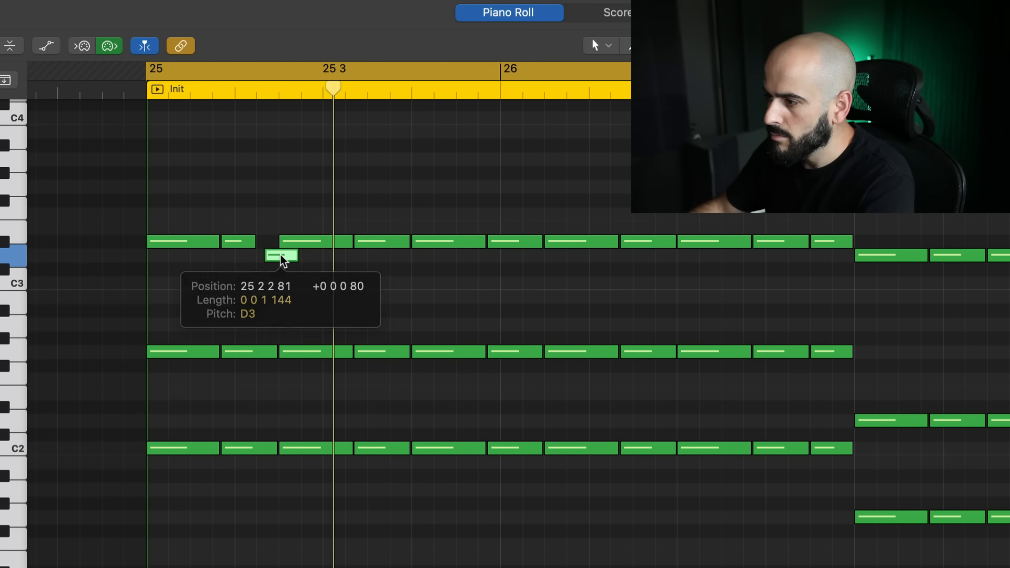
{"action": "key", "text": "space"}
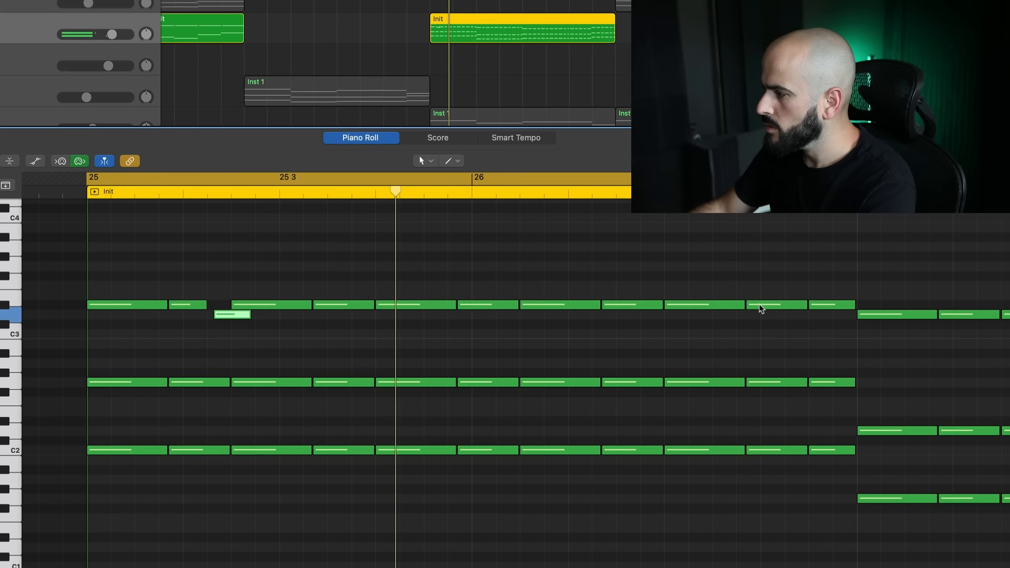
{"action": "left_click_drag", "start_coordinate": [761, 309], "coordinate": [758, 317]}
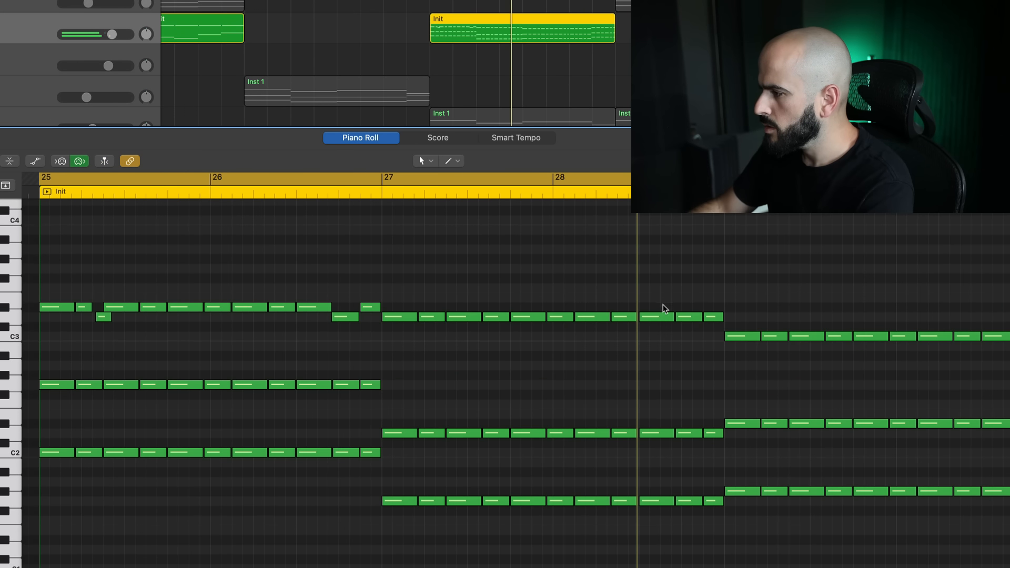
Step: Lower the second chord's last three top notes in bar 28, two to A#2 and the final one to G2
{"action": "left_click_drag", "start_coordinate": [666, 309], "coordinate": [670, 399]}
{"action": "scroll", "coordinate": [665, 353], "scroll_direction": "up", "scroll_amount": 2}
{"action": "left_click", "coordinate": [721, 352]}
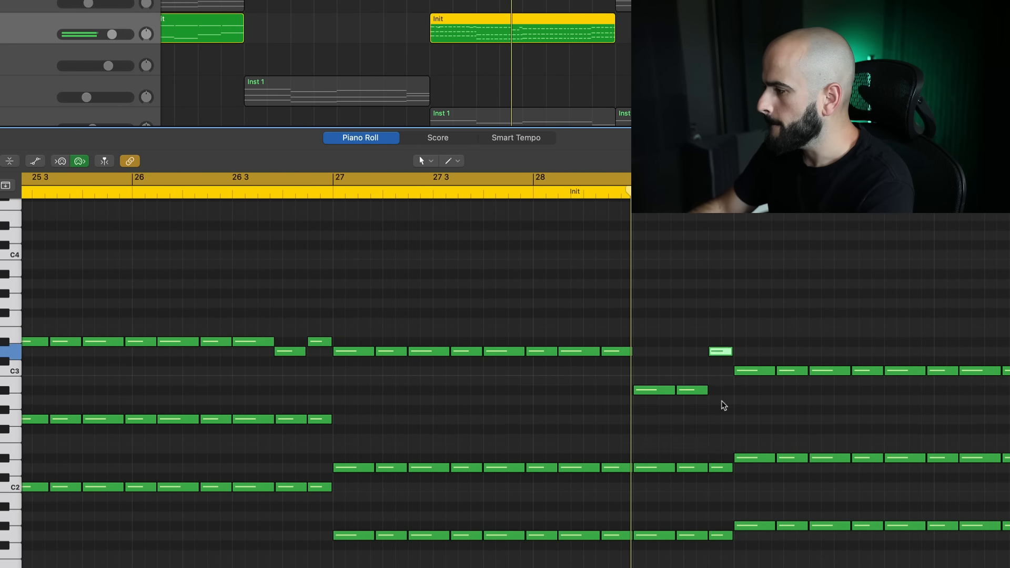
{"action": "left_click_drag", "start_coordinate": [725, 405], "coordinate": [726, 420]}
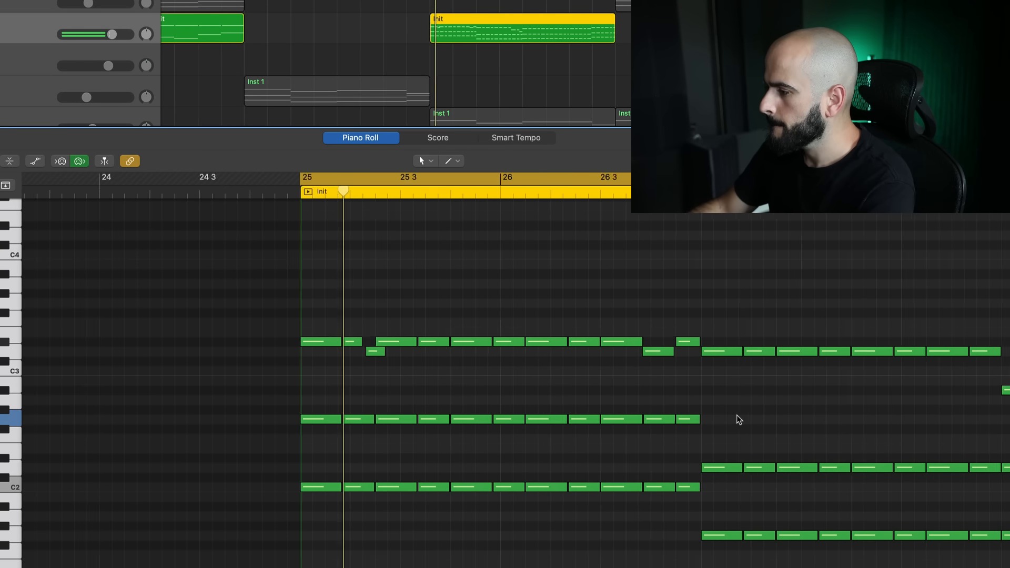
{"action": "scroll", "coordinate": [737, 416], "scroll_direction": "right", "scroll_amount": 5}
{"action": "scroll", "coordinate": [737, 415], "scroll_direction": "down", "scroll_amount": 4}
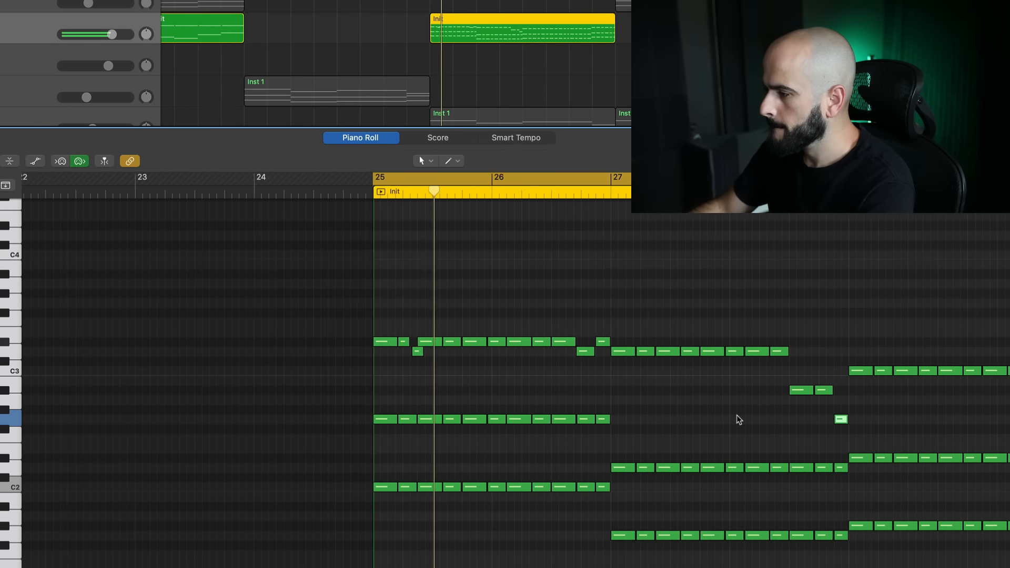
{"action": "scroll", "coordinate": [738, 416], "scroll_direction": "right", "scroll_amount": 5}
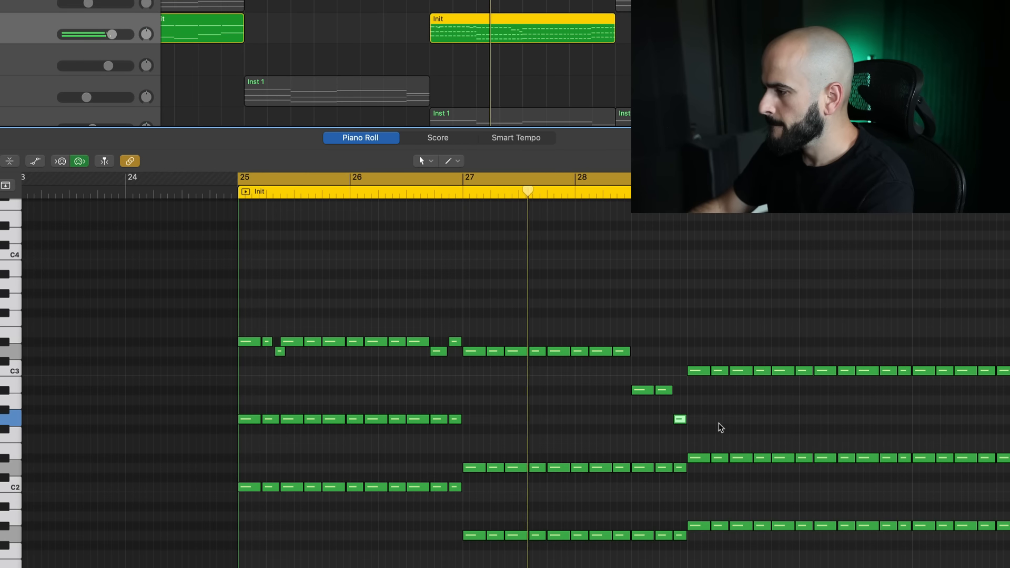
{"action": "left_click", "coordinate": [718, 427]}
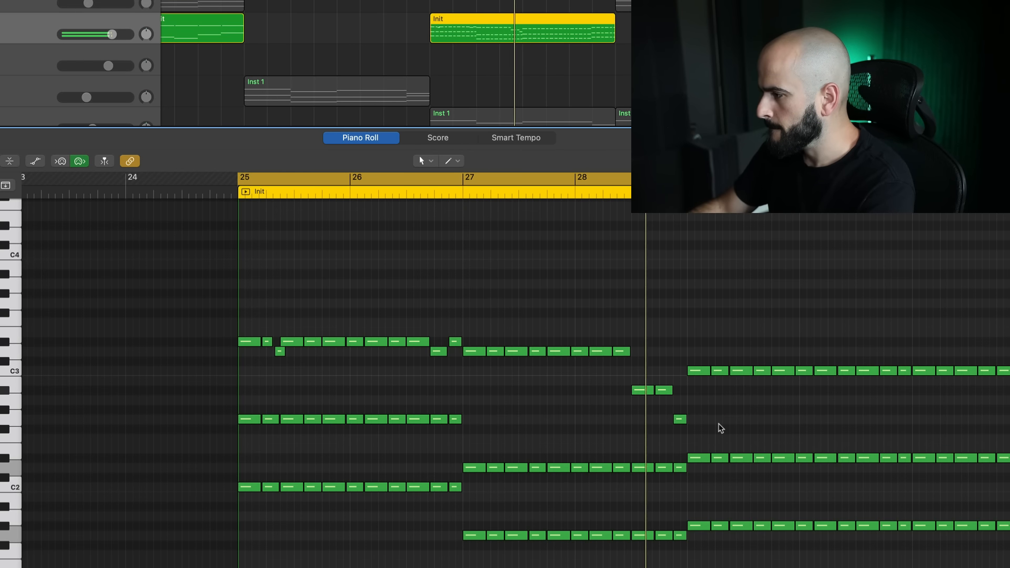
Step: Lower the last top note of bar 30 to A#2 and add two A#2 melody notes under the top line in bar 32
{"action": "scroll", "coordinate": [721, 428], "scroll_direction": "right", "scroll_amount": 5}
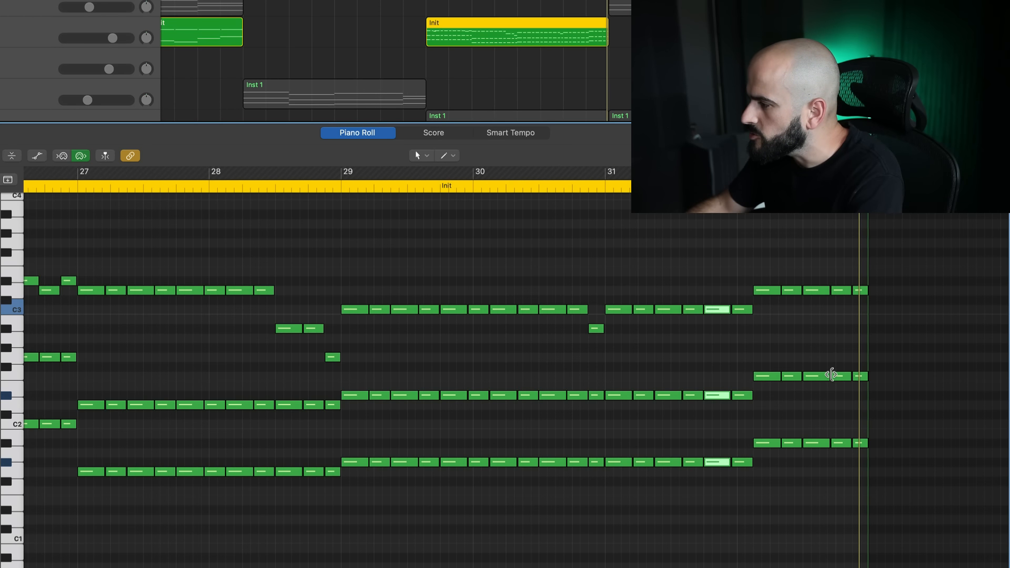
{"action": "left_click", "coordinate": [799, 310], "text": "super"}
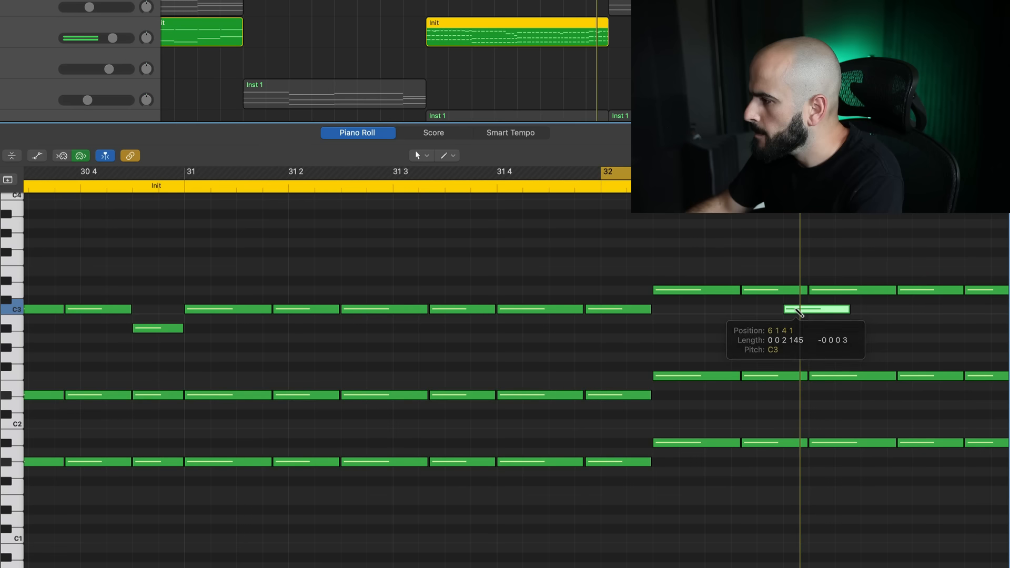
{"action": "left_click_drag", "start_coordinate": [799, 309], "coordinate": [809, 328]}
{"action": "scroll", "coordinate": [811, 327], "scroll_direction": "right", "scroll_amount": 6}
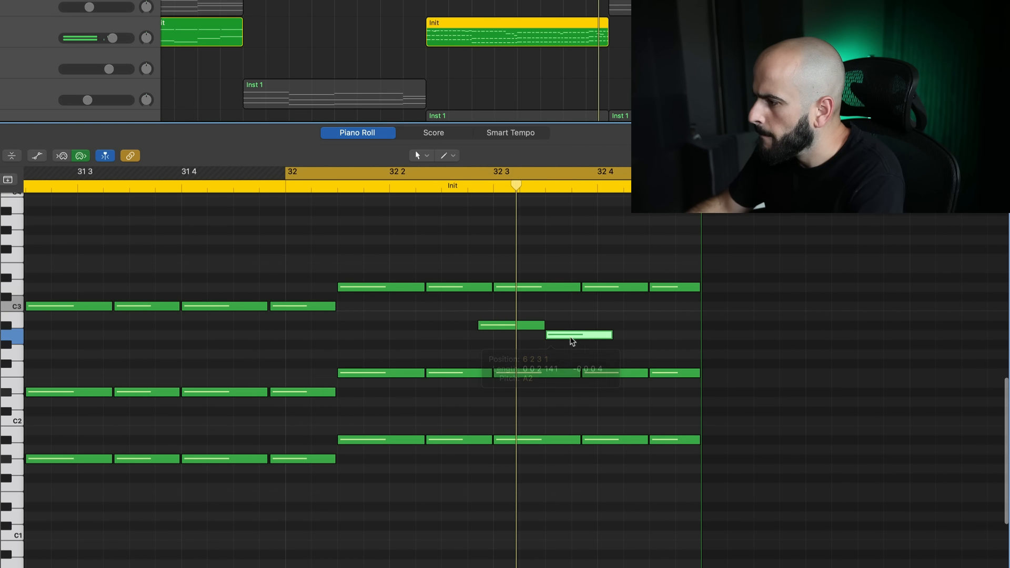
{"action": "mouse_move", "coordinate": [579, 334]}
{"action": "left_mouse_down"}
{"action": "mouse_move", "coordinate": [579, 343]}
{"action": "mouse_move", "coordinate": [579, 325]}
{"action": "left_mouse_up"}
Step: Clear the last chord's final two top notes in bar 32, move its last middle note up to C3 and delete the last bass note
{"action": "left_click", "coordinate": [626, 273]}
{"action": "key", "text": "Delete"}
{"action": "key", "text": "Delete"}
{"action": "left_click_drag", "start_coordinate": [665, 373], "coordinate": [667, 309]}
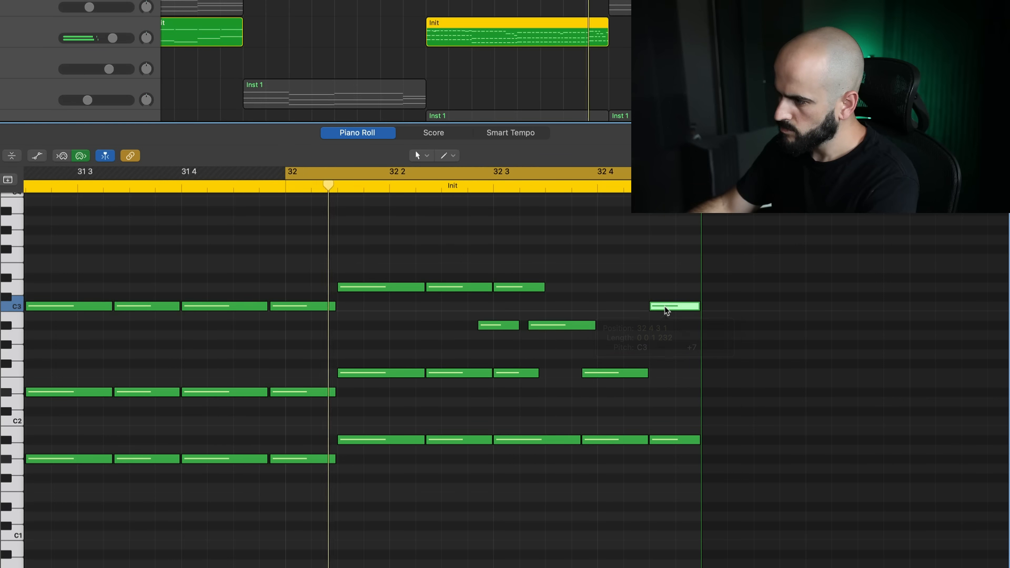
{"action": "left_click", "coordinate": [667, 366]}
Step: Extend the cycle range to cover bars 25 to 33 and play the full progression
{"action": "left_click_drag", "start_coordinate": [633, 172], "coordinate": [189, 172]}
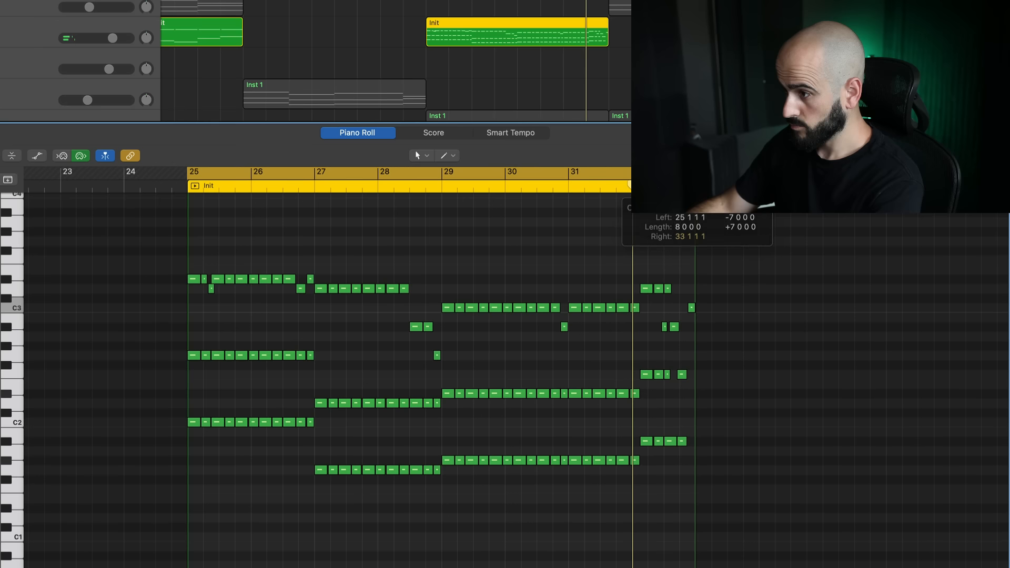
{"action": "key", "text": "space"}
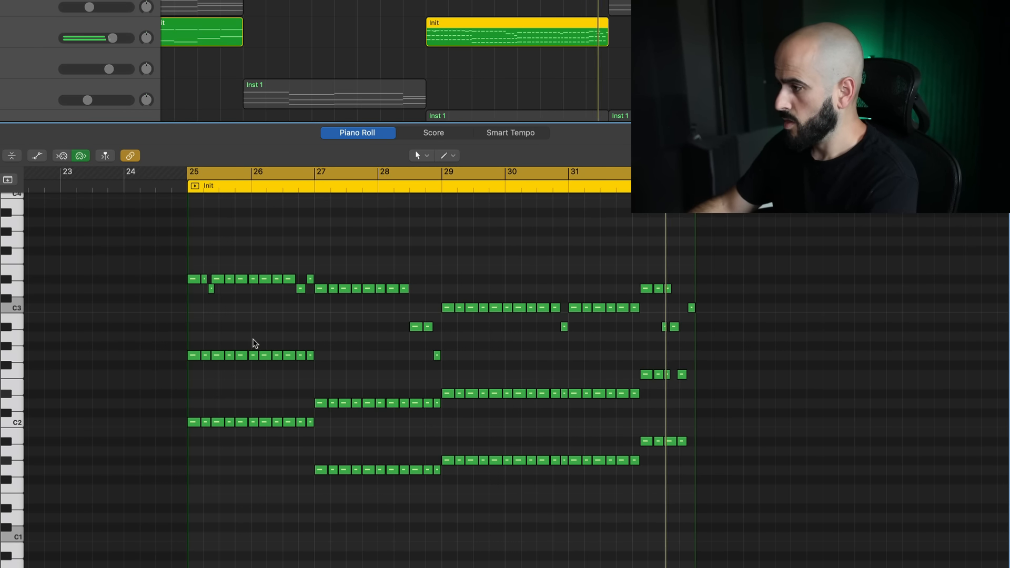
{"action": "key", "text": "space"}
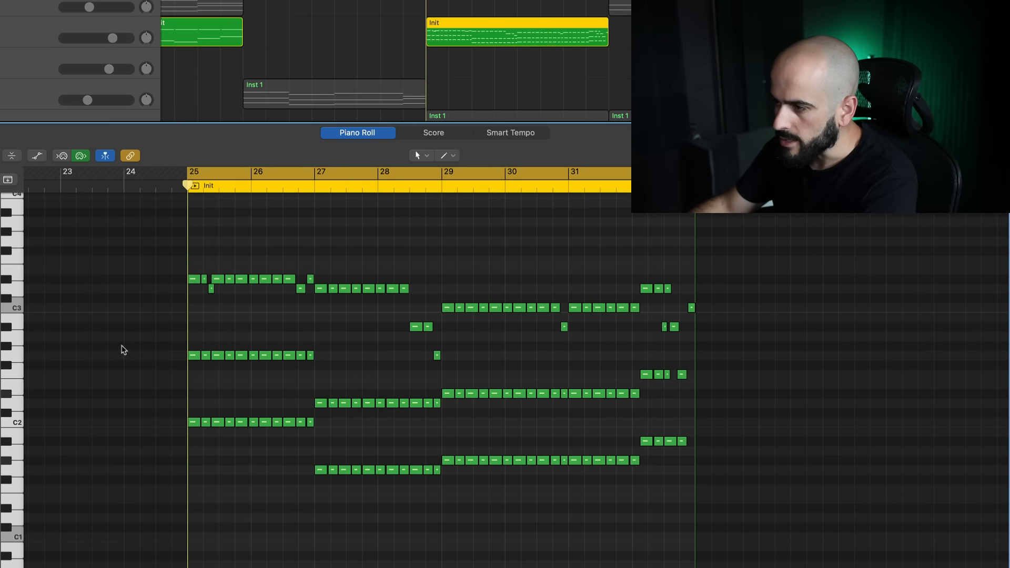
Step: Delete the middle-voice notes of all four chords, leaving only the top line and bass, and play the result
{"action": "left_click_drag", "start_coordinate": [129, 333], "coordinate": [368, 362]}
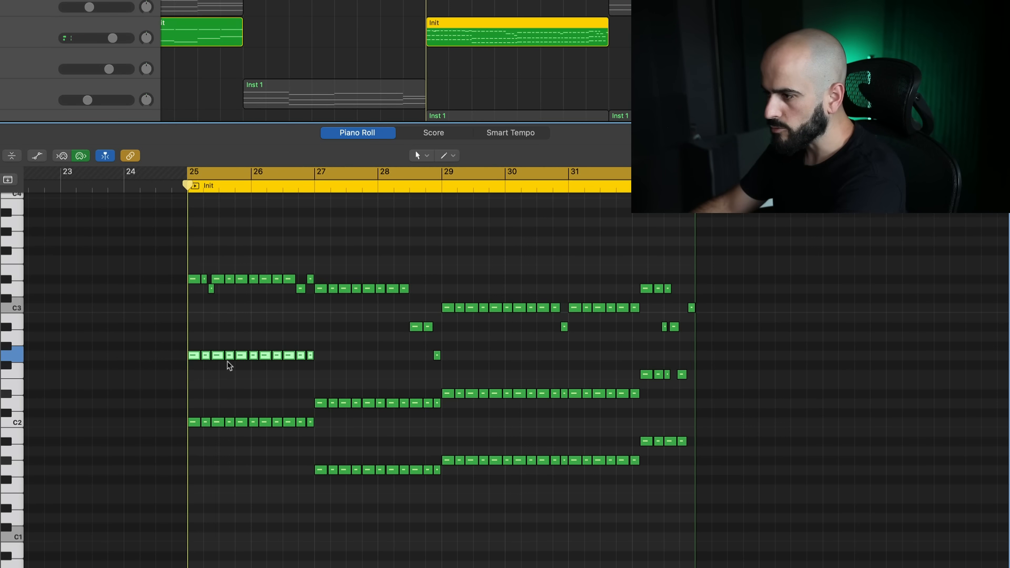
{"action": "left_click_drag", "start_coordinate": [267, 367], "coordinate": [437, 409]}
{"action": "key", "text": "Delete"}
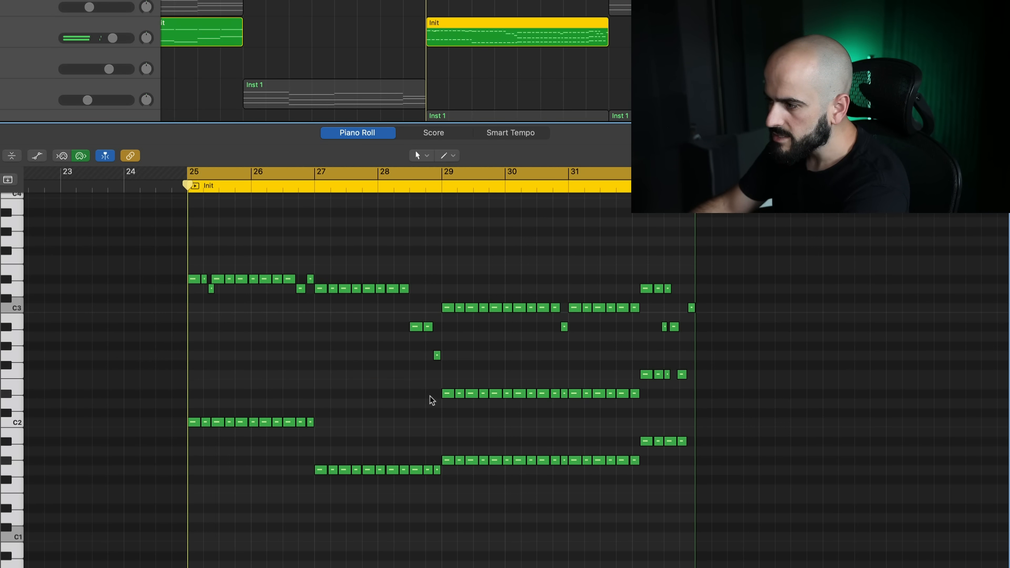
{"action": "key", "text": "Delete"}
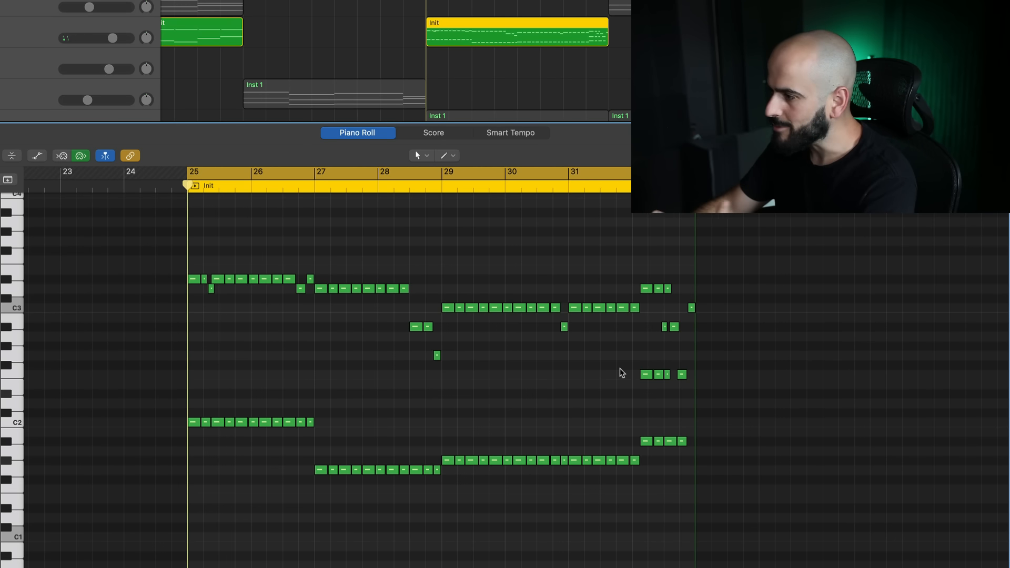
{"action": "left_click_drag", "start_coordinate": [716, 393], "coordinate": [717, 393]}
{"action": "key", "text": "Delete"}
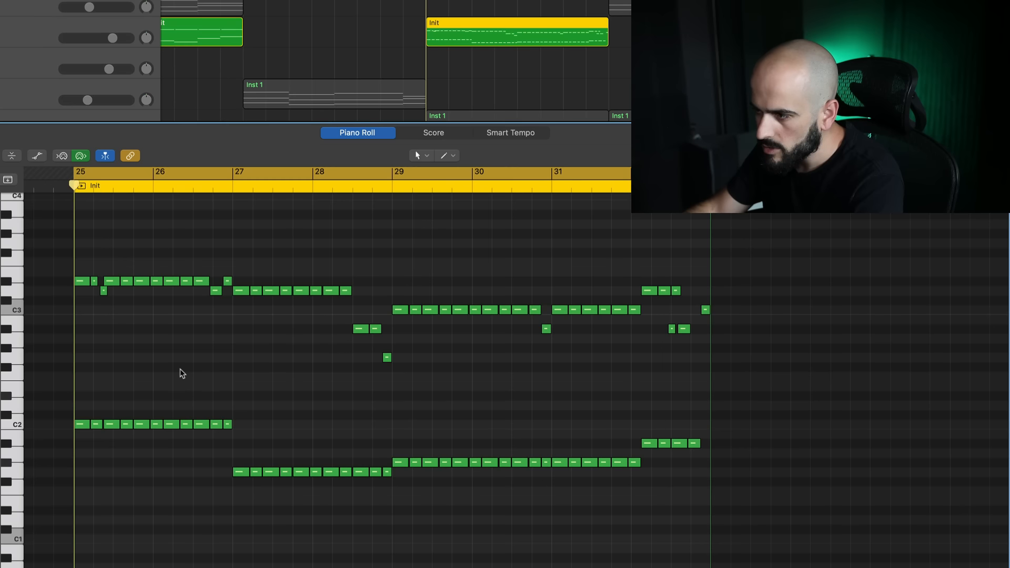
{"action": "key", "text": "space"}
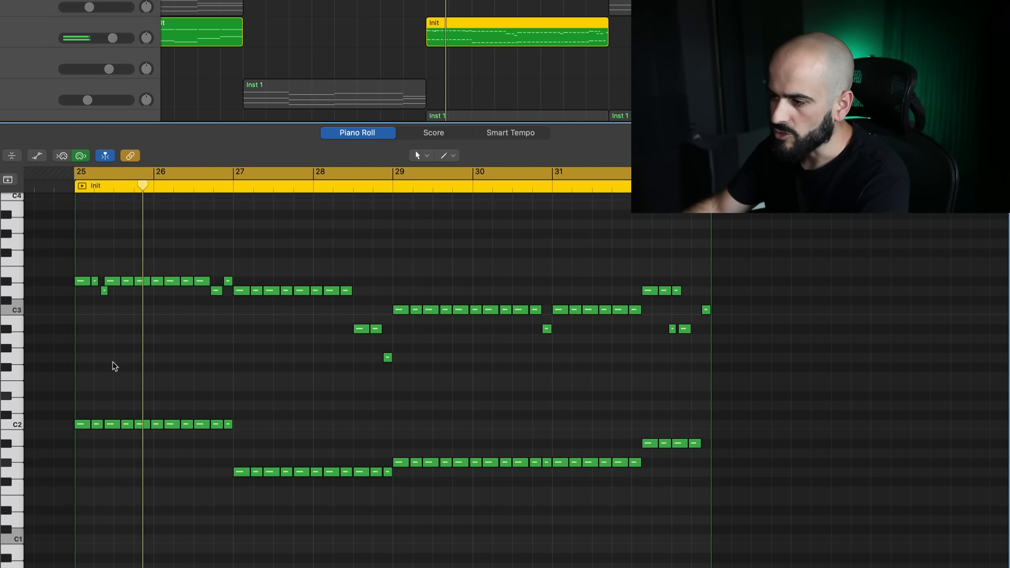
{"action": "scroll", "coordinate": [114, 367], "scroll_direction": "up", "scroll_amount": 1}
{"action": "key", "text": "space"}
Step: Chop the first bass and top-line notes of bar 25 into shorter repeated notes with gaps and play the result
{"action": "scroll", "coordinate": [114, 367], "scroll_direction": "up", "scroll_amount": 5}
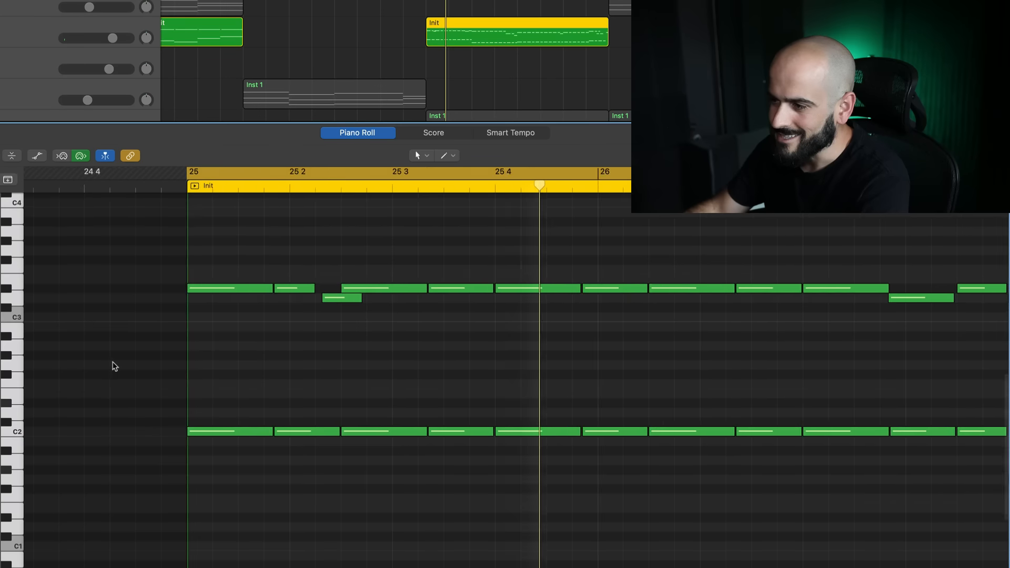
{"action": "scroll", "coordinate": [114, 367], "scroll_direction": "left", "scroll_amount": 1}
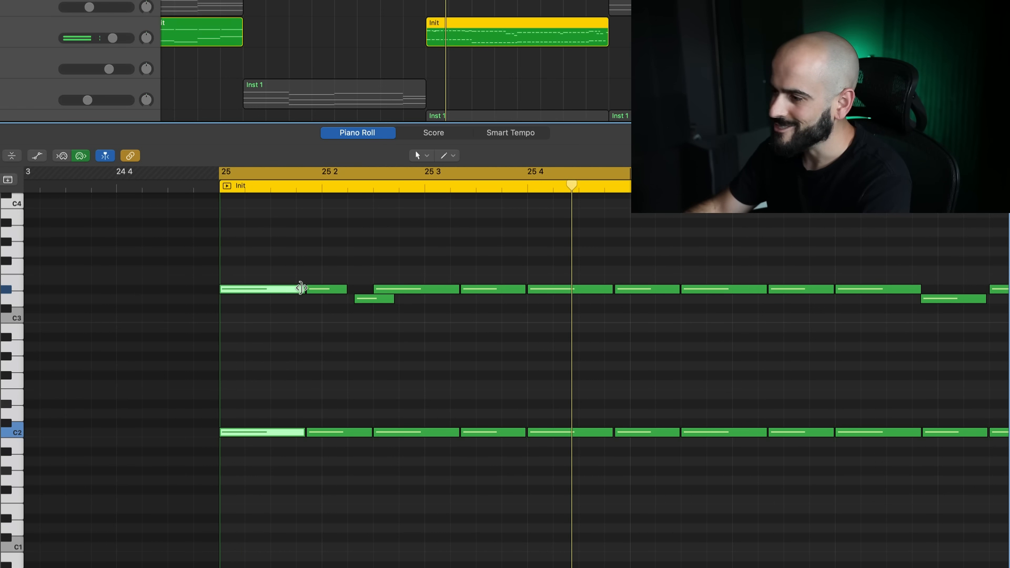
{"action": "left_click_drag", "start_coordinate": [301, 288], "coordinate": [254, 300]}
{"action": "key", "text": "space"}
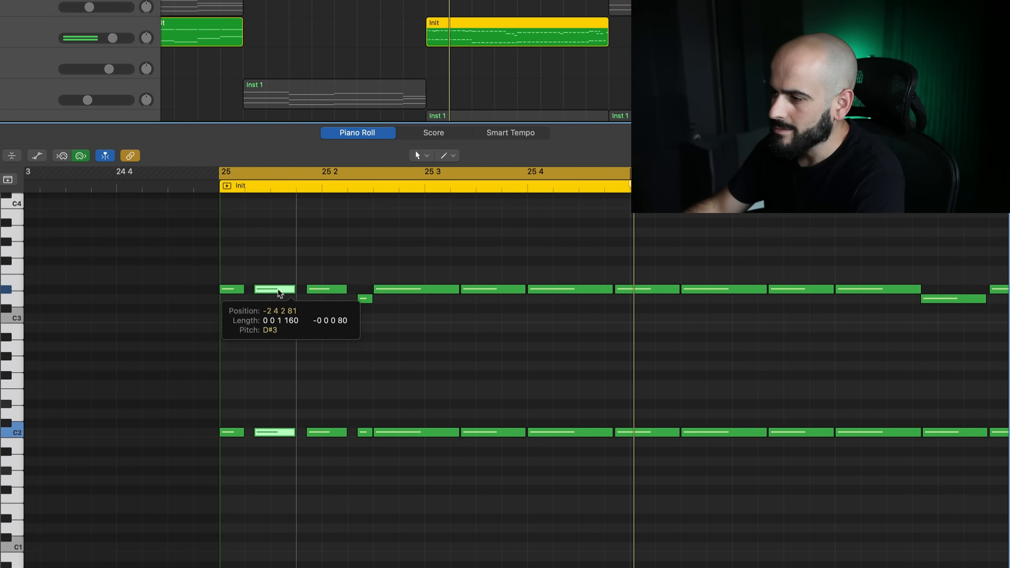
{"action": "mouse_move", "coordinate": [279, 292]}
{"action": "left_mouse_down"}
{"action": "mouse_move", "coordinate": [267, 290]}
{"action": "mouse_move", "coordinate": [294, 298]}
{"action": "left_mouse_up"}
{"action": "key", "text": "space"}
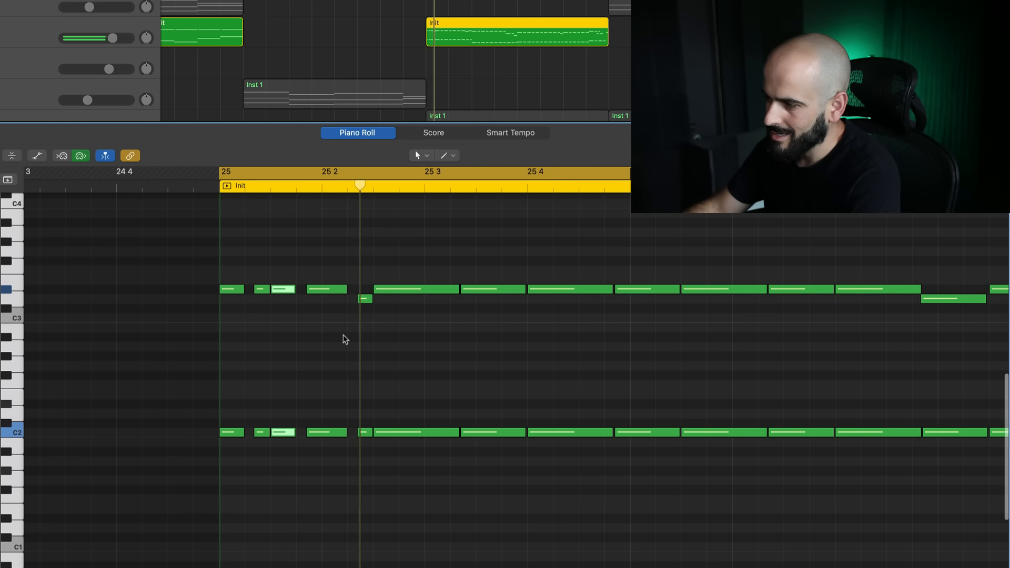
{"action": "key", "text": "space"}
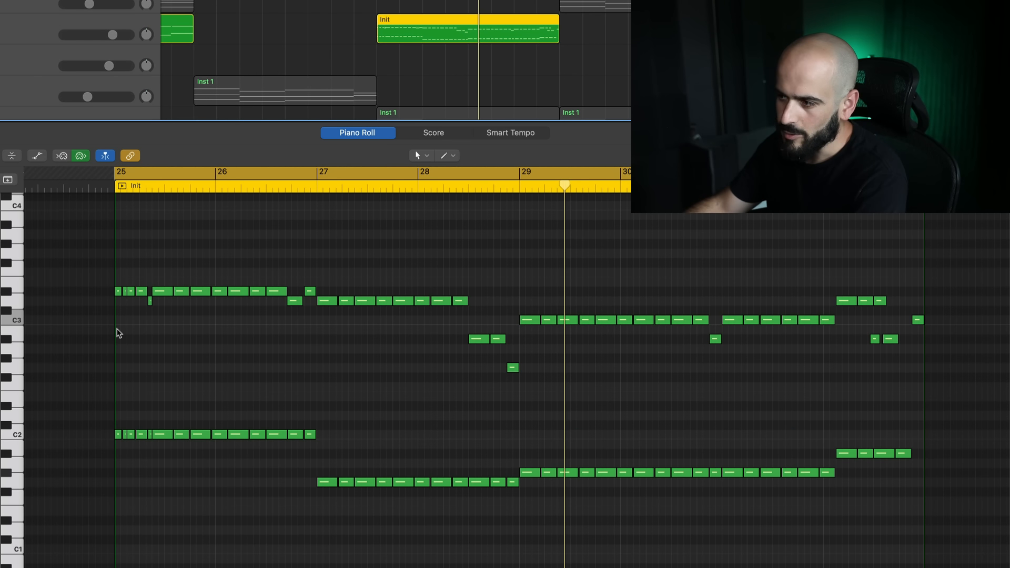
Step: Shorten the first top and bass notes of bar 29 and duplicate them into a roll of six short notes, and play it
{"action": "scroll", "coordinate": [499, 479], "scroll_direction": "right", "scroll_amount": 2}
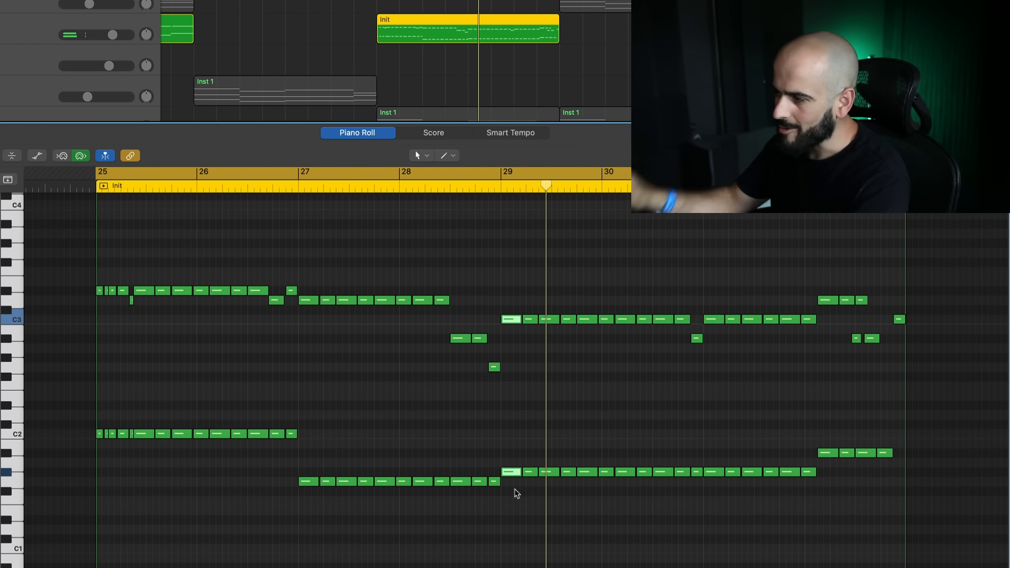
{"action": "scroll", "coordinate": [606, 451], "scroll_direction": "up", "scroll_amount": 6}
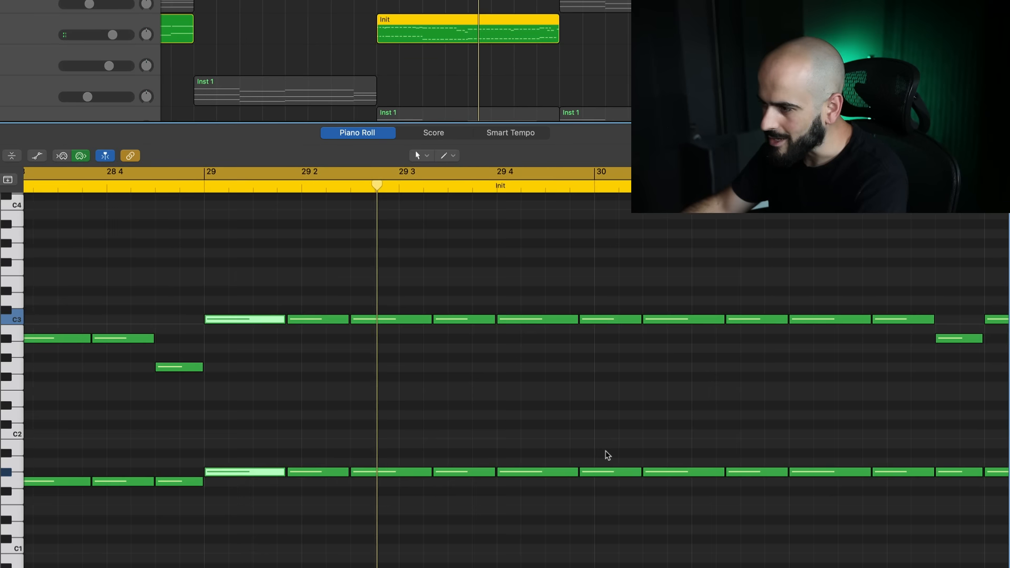
{"action": "scroll", "coordinate": [605, 451], "scroll_direction": "left", "scroll_amount": 3}
{"action": "left_click_drag", "start_coordinate": [325, 473], "coordinate": [258, 478]}
{"action": "left_click_drag", "start_coordinate": [259, 478], "coordinate": [269, 476]}
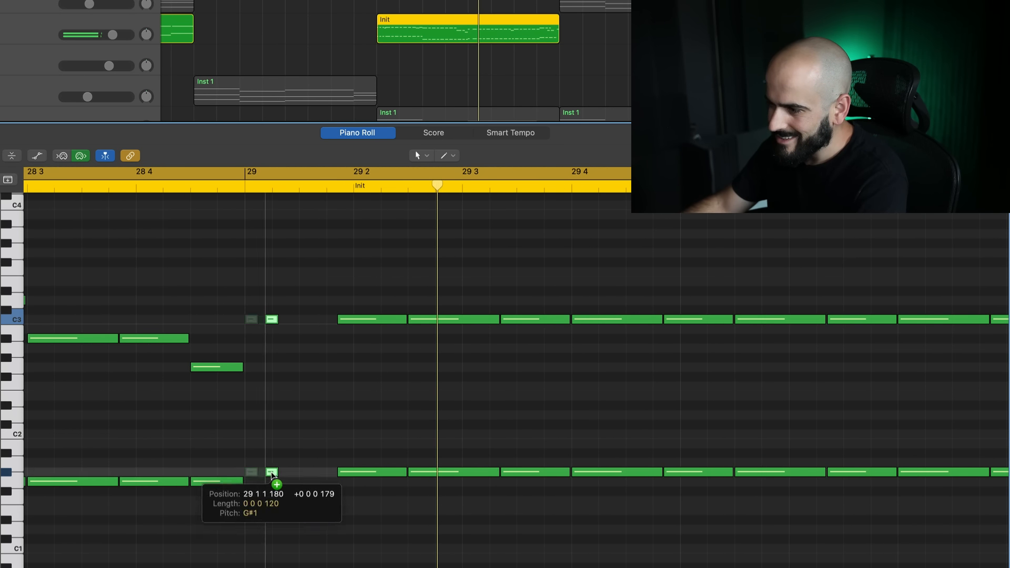
{"action": "left_click_drag", "start_coordinate": [280, 489], "coordinate": [331, 323]}
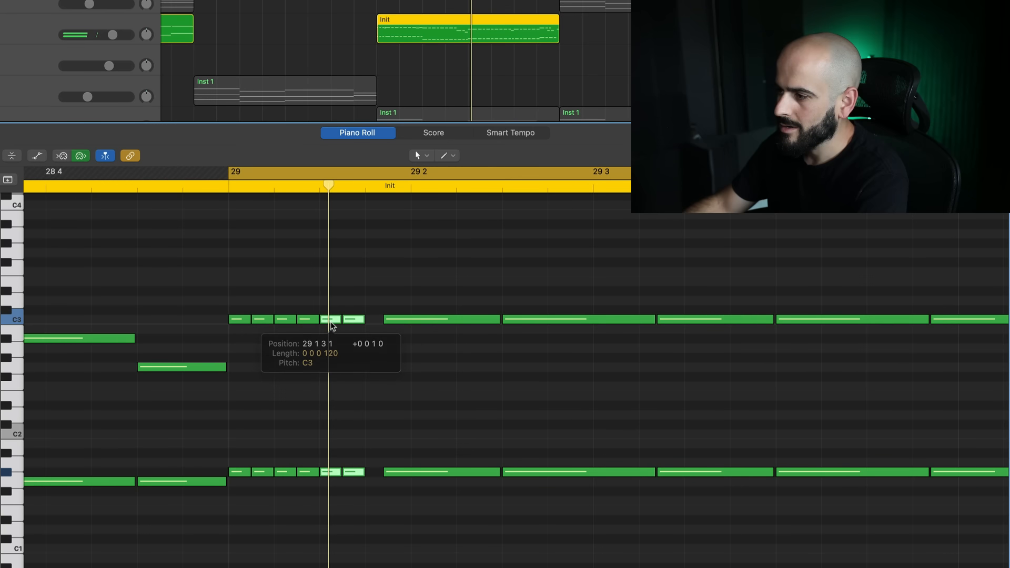
{"action": "key", "text": "space"}
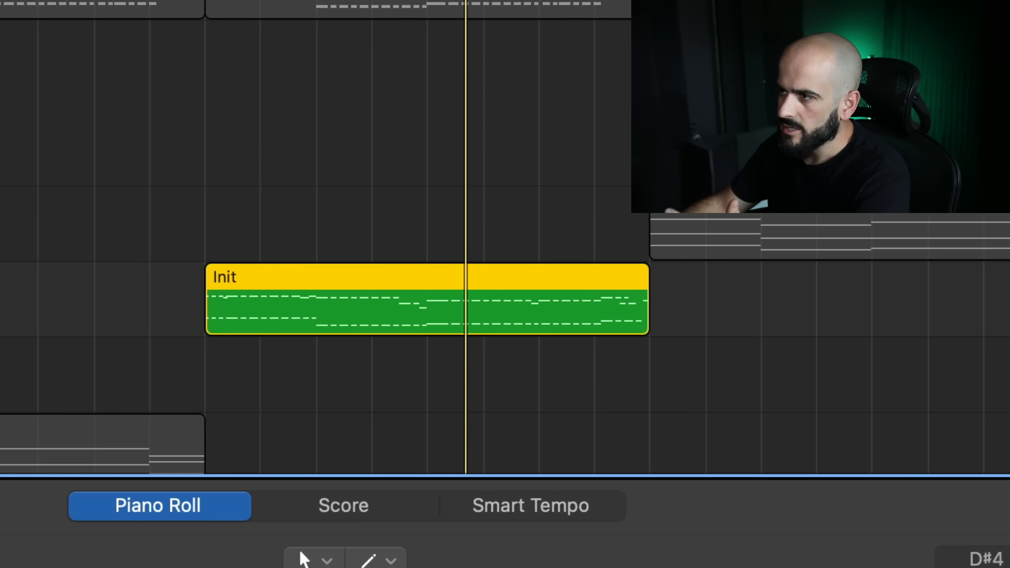
Step: Draw pitch bend automation at bar 29 that dips to -3.560 and ramps back to 0, and play it
{"action": "key", "text": "a"}
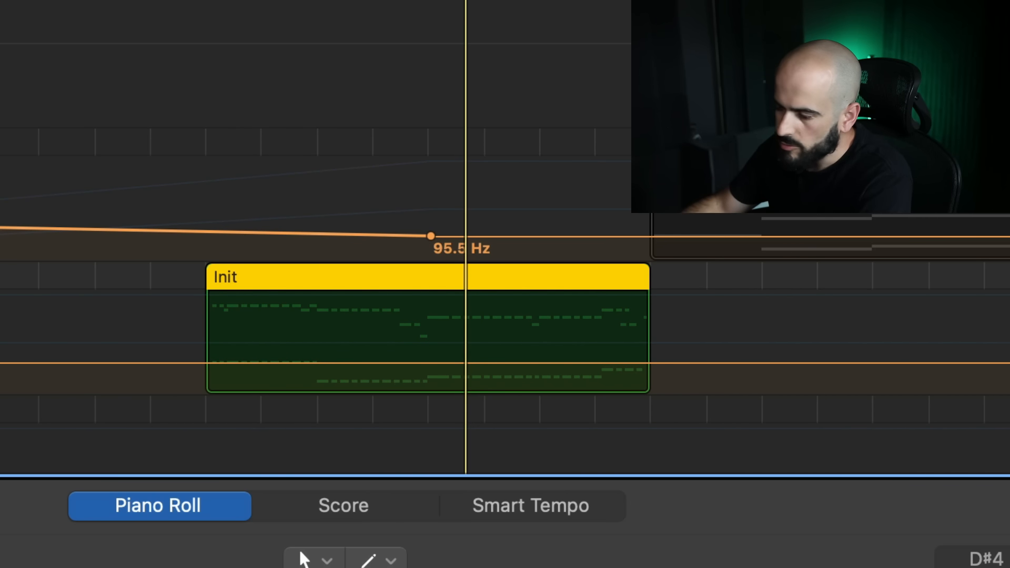
{"action": "left_click", "coordinate": [505, 567]}
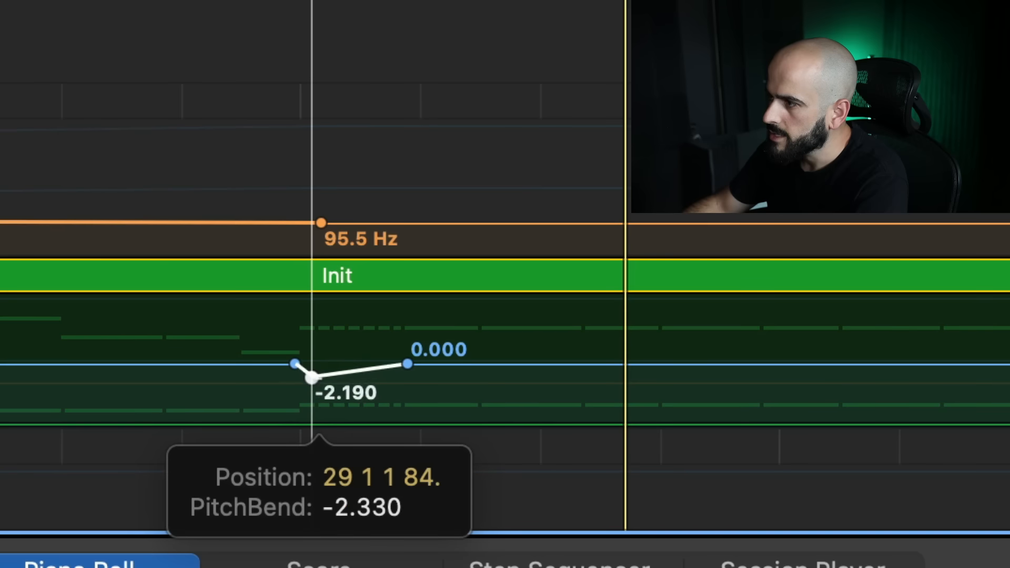
{"action": "mouse_move", "coordinate": [311, 377]}
{"action": "left_mouse_down"}
{"action": "mouse_move", "coordinate": [317, 384]}
{"action": "mouse_move", "coordinate": [305, 385]}
{"action": "left_mouse_up"}
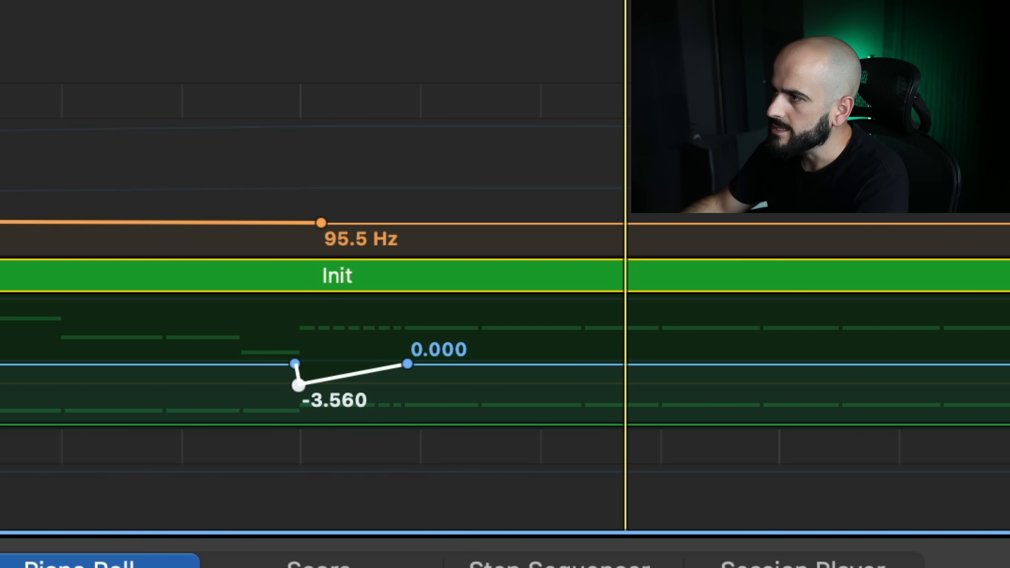
{"action": "key", "text": "space"}
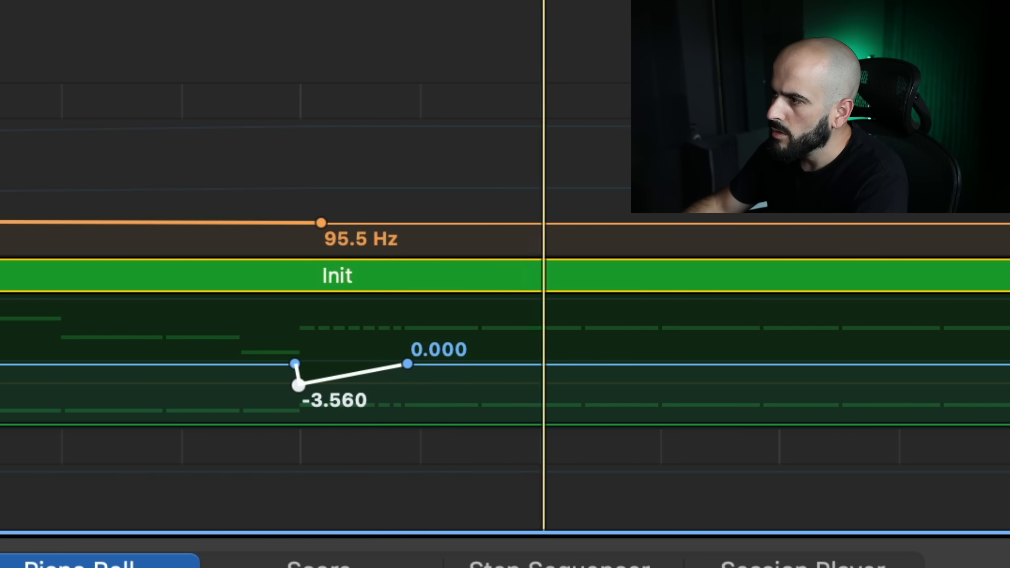
{"action": "key", "text": "space"}
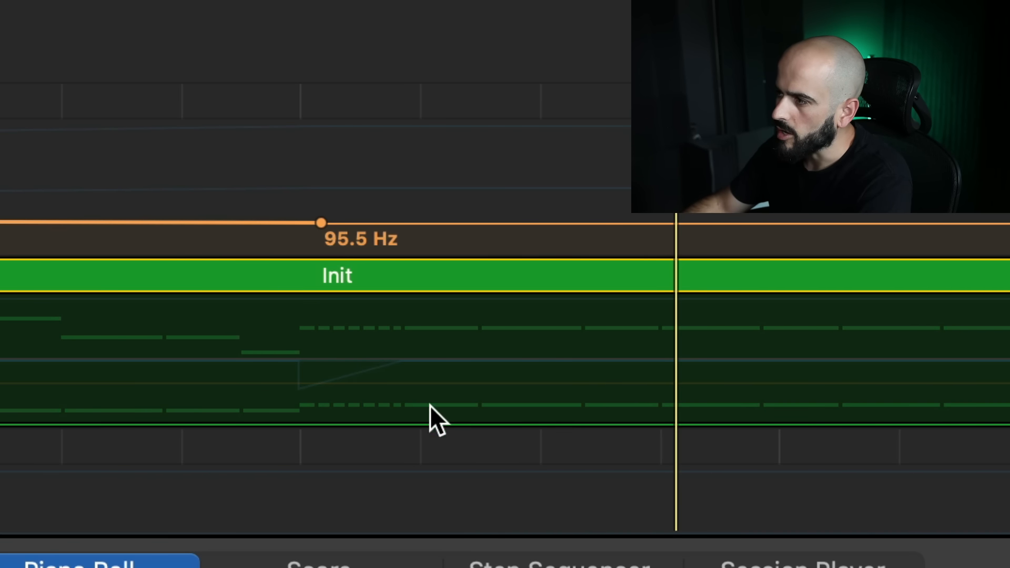
Step: Add filter cutoff automation at bar 29 that drops from 5.319 to 4.496 and ramps back up
{"action": "left_click", "coordinate": [387, 354]}
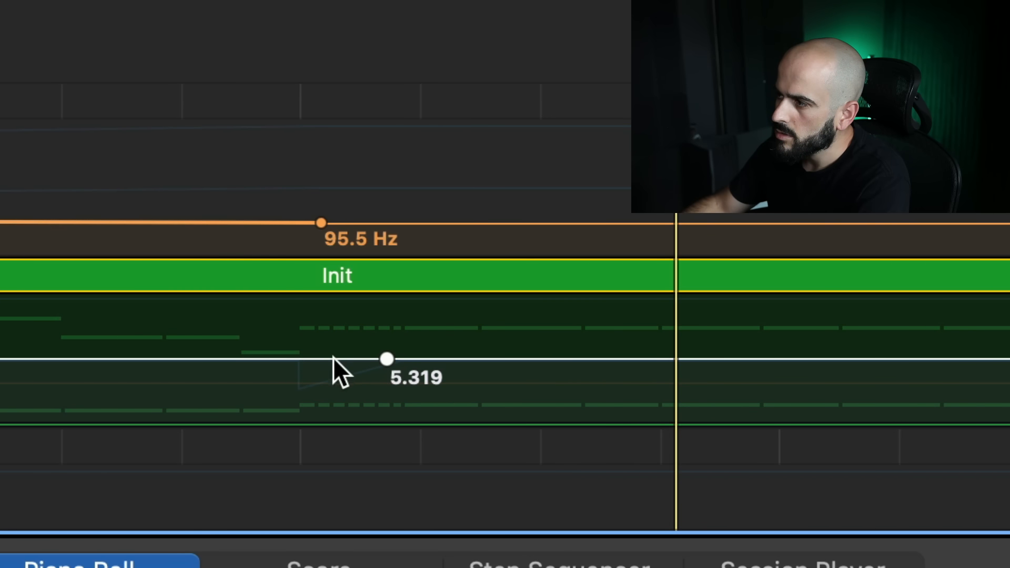
{"action": "left_click", "coordinate": [305, 359]}
{"action": "left_click", "coordinate": [274, 359]}
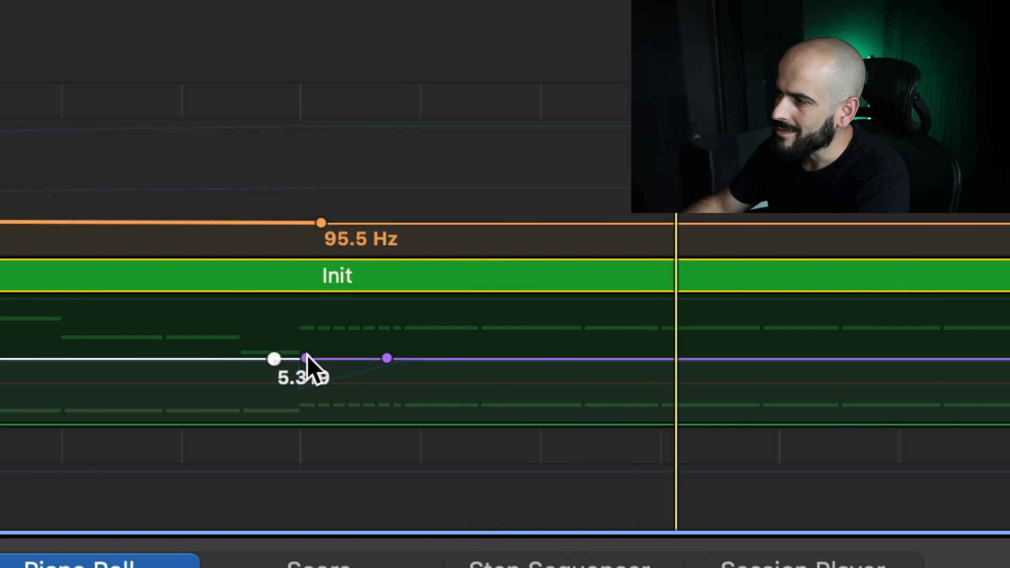
{"action": "left_click_drag", "start_coordinate": [307, 358], "coordinate": [307, 390]}
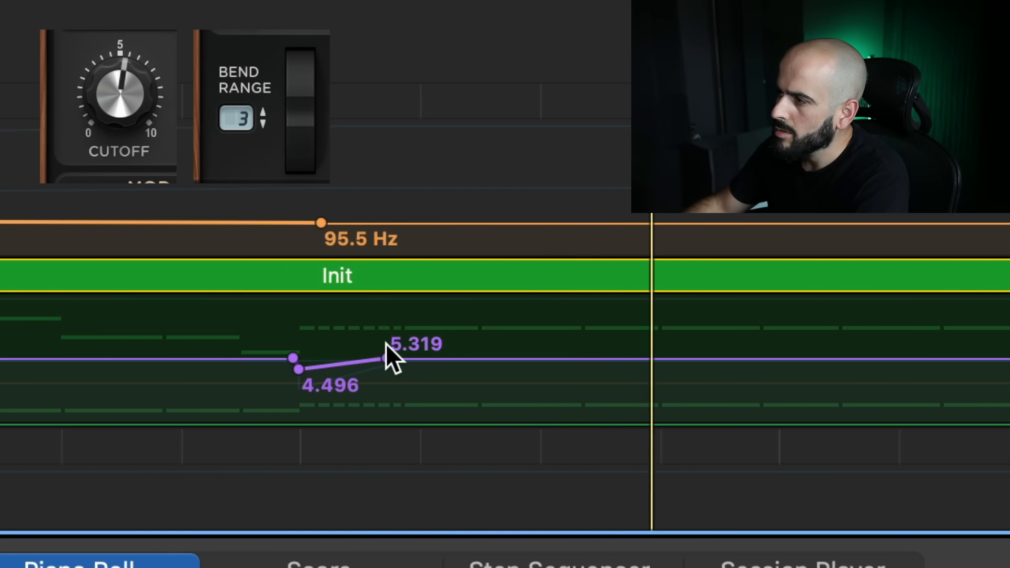
{"action": "scroll", "coordinate": [387, 344], "scroll_direction": "down", "scroll_amount": 5}
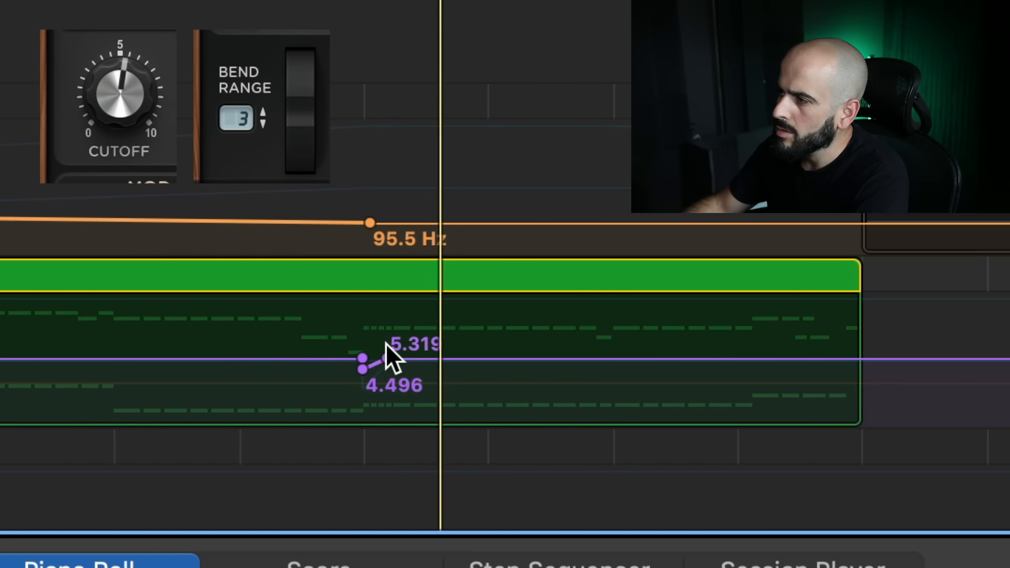
Step: Add matching automation dips at the region's start in bar 25, with cutoff at 4.497 and pitch bend at -3.286
{"action": "scroll", "coordinate": [271, 293], "scroll_direction": "left", "scroll_amount": 3}
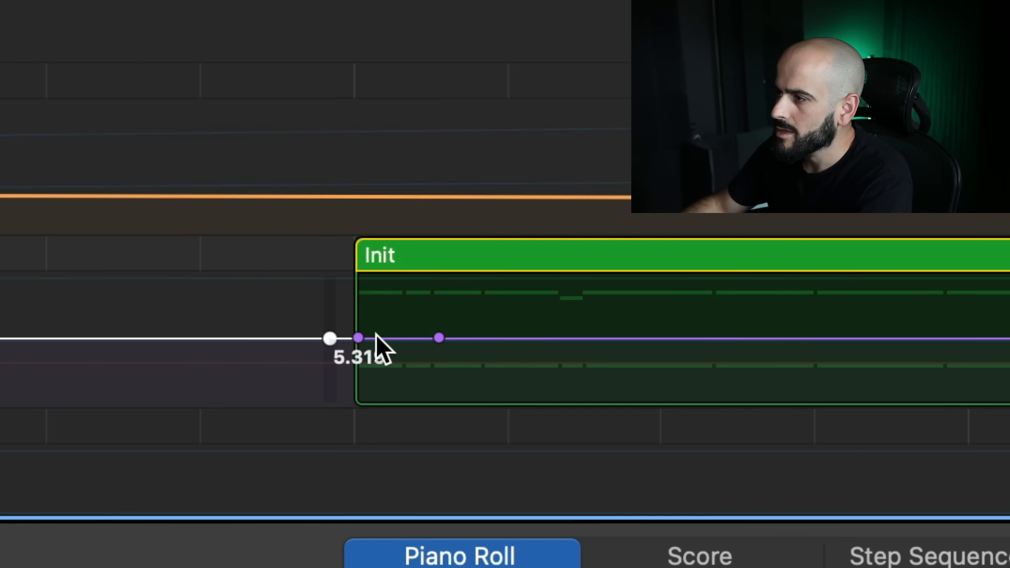
{"action": "left_click_drag", "start_coordinate": [356, 337], "coordinate": [357, 354]}
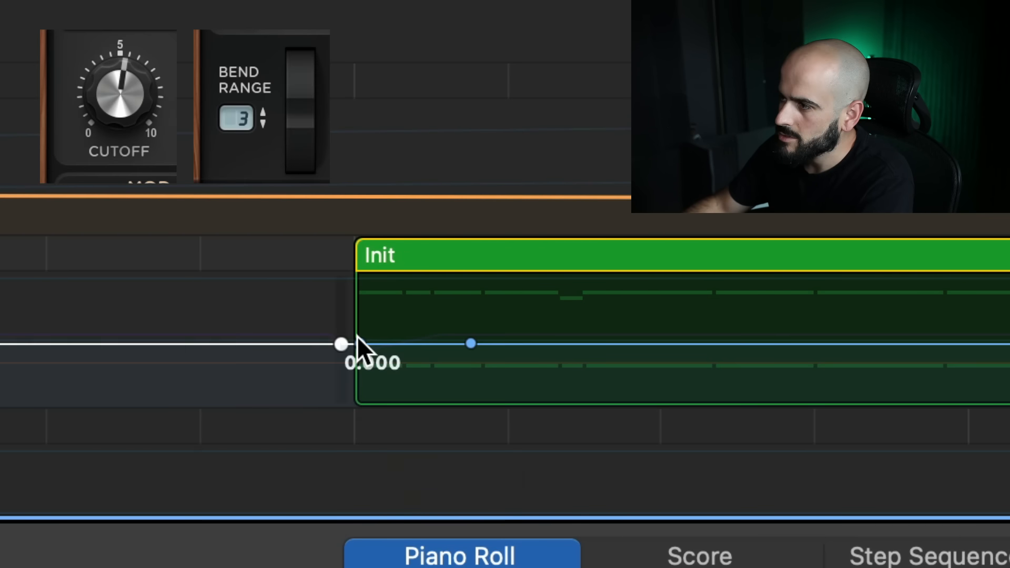
{"action": "left_click_drag", "start_coordinate": [357, 338], "coordinate": [357, 361]}
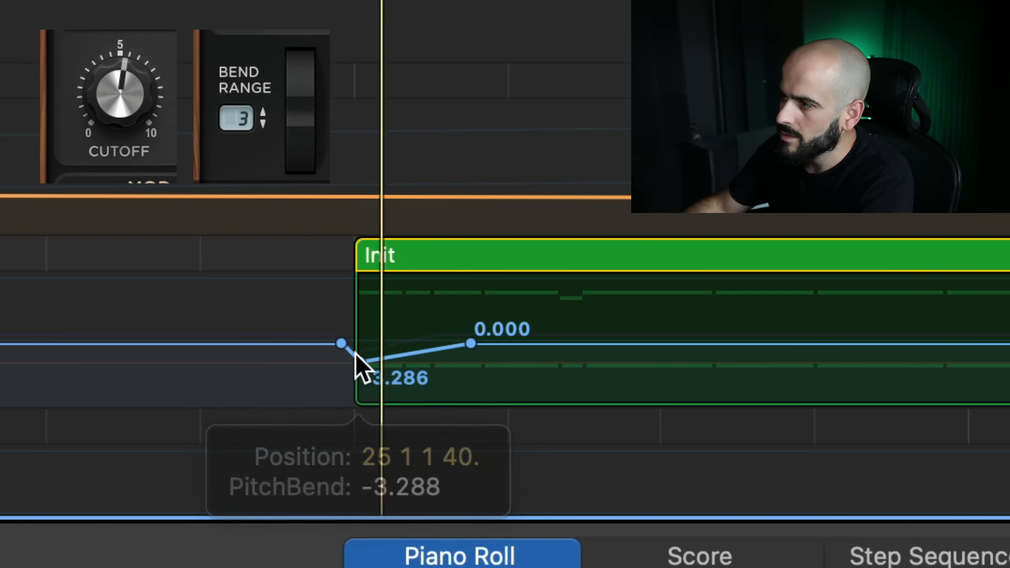
{"action": "left_click_drag", "start_coordinate": [470, 344], "coordinate": [486, 343]}
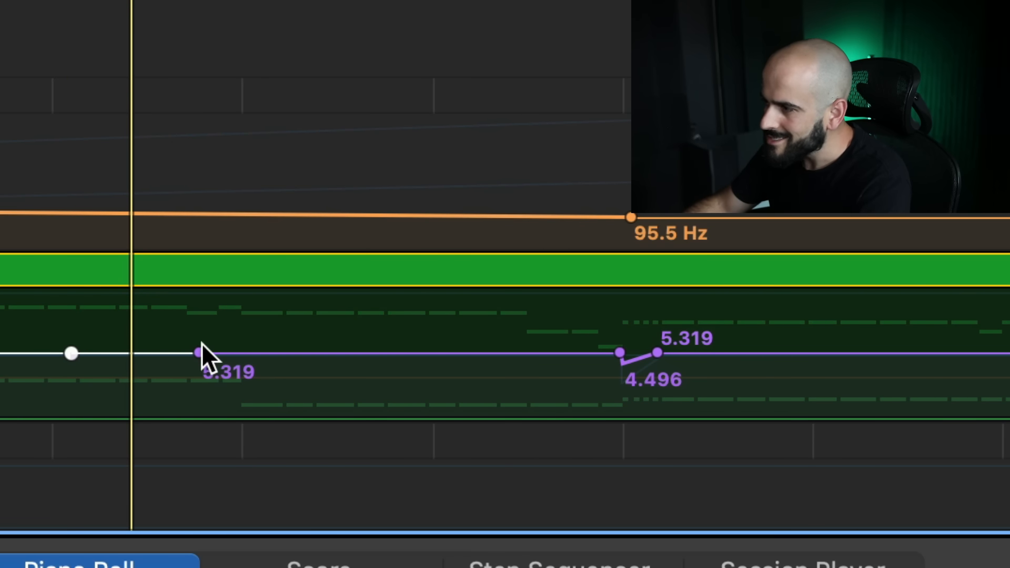
Step: Shape the cutoff automation with points of 6.003, 6.141 and 4.766 around bars 26, 27 and 28, and 6.003 near bar 31
{"action": "left_click_drag", "start_coordinate": [196, 343], "coordinate": [197, 332]}
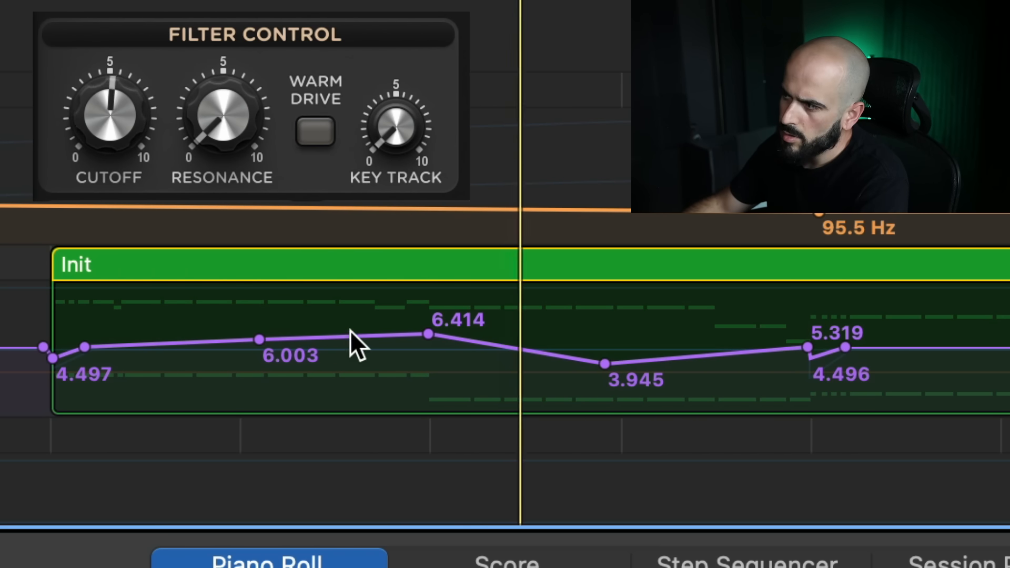
{"action": "left_click_drag", "start_coordinate": [428, 335], "coordinate": [428, 339]}
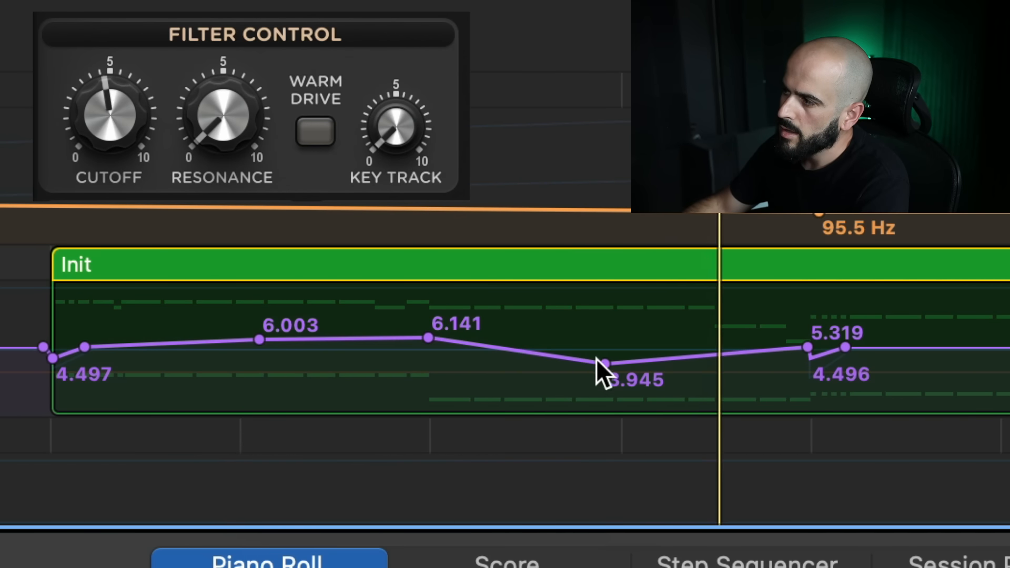
{"action": "left_click_drag", "start_coordinate": [605, 364], "coordinate": [605, 356]}
{"action": "left_click_drag", "start_coordinate": [449, 425], "coordinate": [449, 426]}
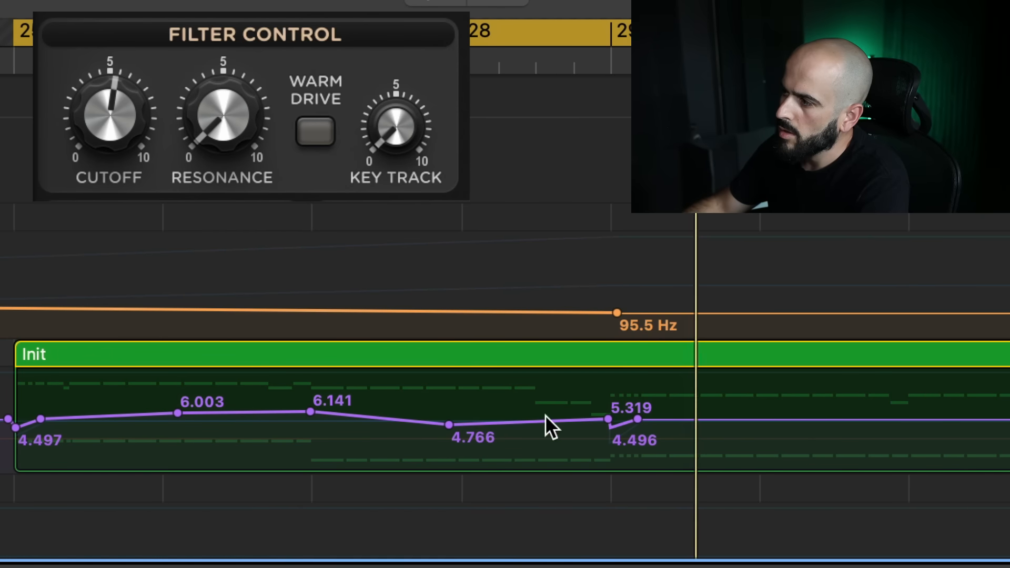
{"action": "left_click", "coordinate": [888, 420]}
{"action": "left_click_drag", "start_coordinate": [888, 419], "coordinate": [888, 414]}
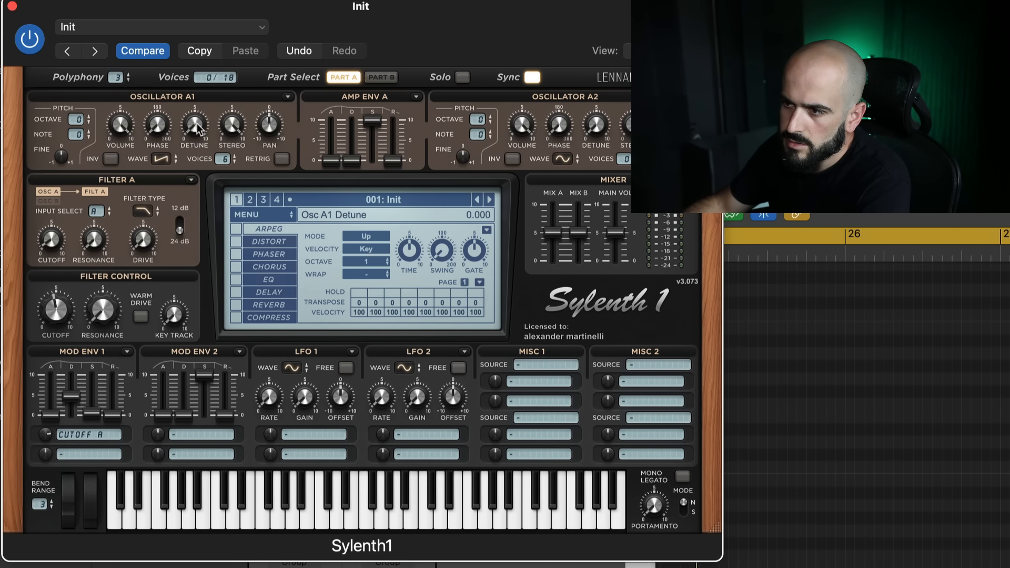
Step: Adjust the detune and stereo amounts of Oscillator A1 in Sylenth1
{"action": "left_click_drag", "start_coordinate": [196, 107], "coordinate": [209, 43]}
{"action": "left_click_drag", "start_coordinate": [226, 127], "coordinate": [227, 128]}
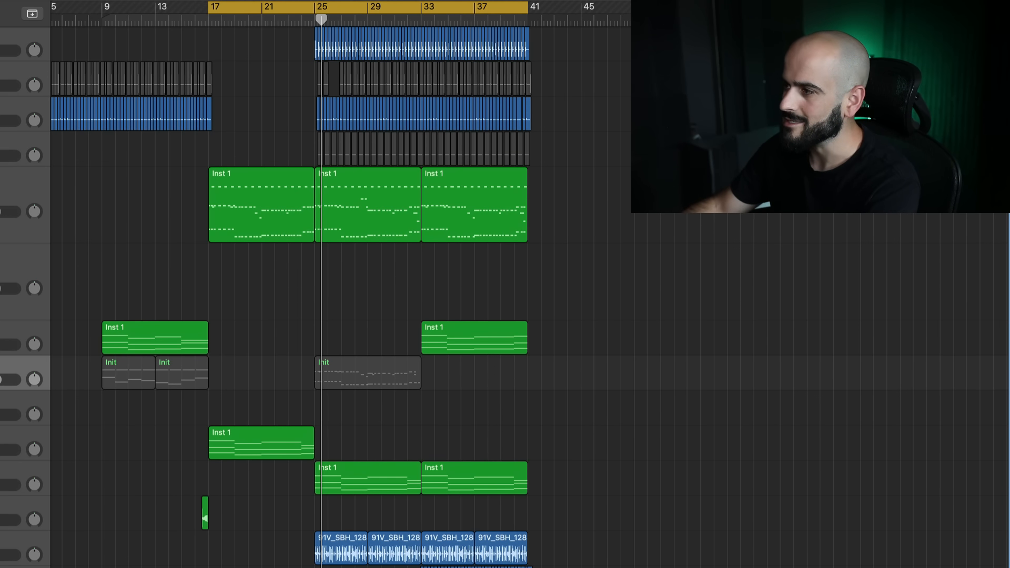
Step: Play the three finished Inst 1 melody regions from bar 17 and examine their low cut and filter cutoff automation
{"action": "left_click", "coordinate": [11, 190]}
{"action": "key", "text": "space"}
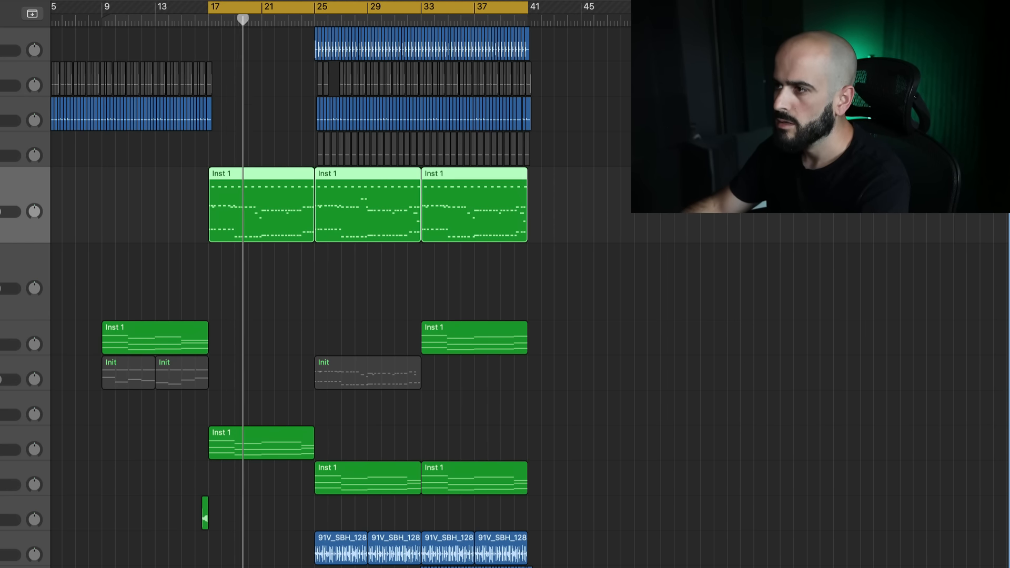
{"action": "key", "text": "a"}
{"action": "left_click", "coordinate": [1, 207]}
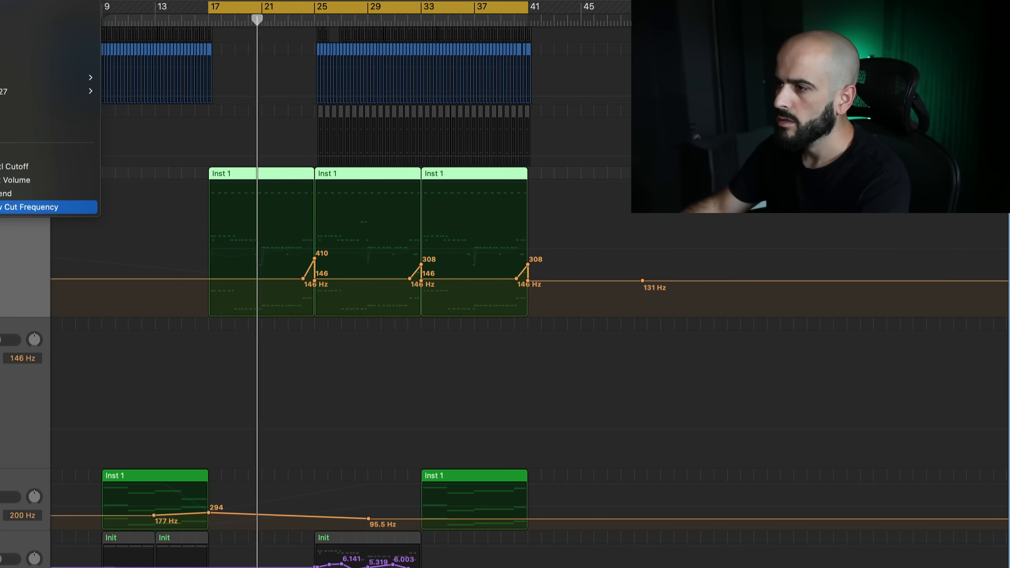
{"action": "left_click", "coordinate": [10, 167]}
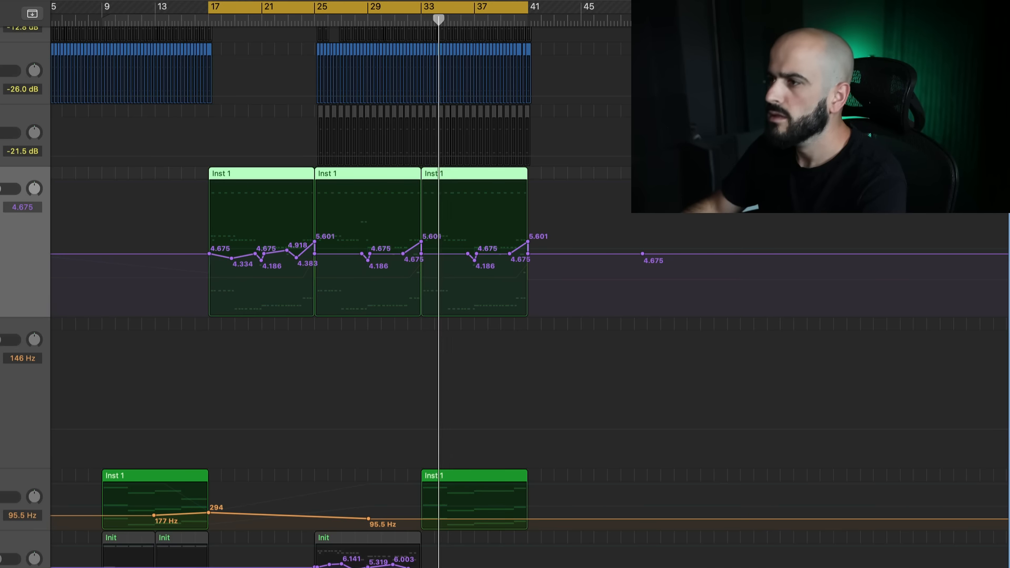
{"action": "key", "text": "a"}
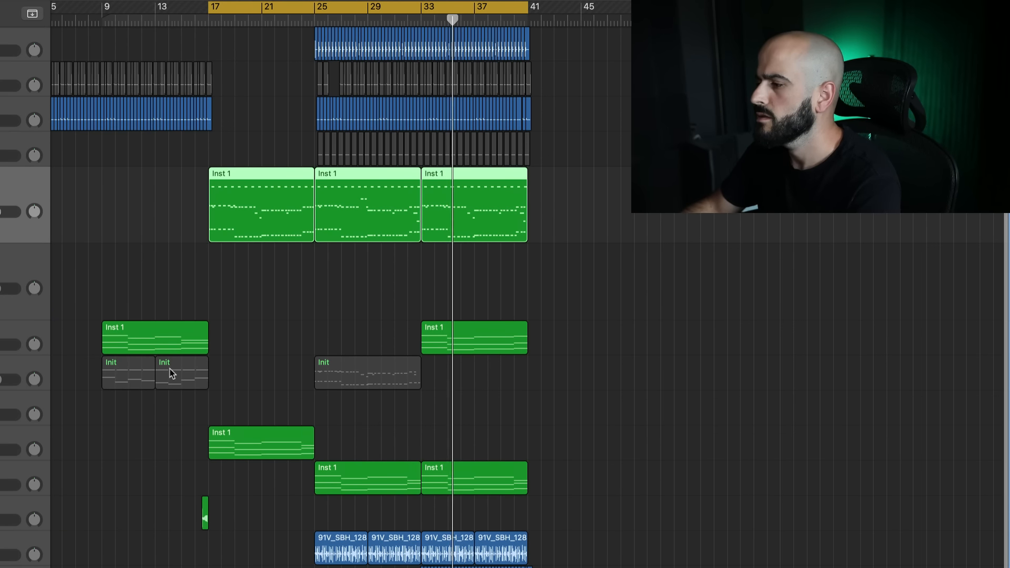
{"action": "scroll", "coordinate": [170, 369], "scroll_direction": "down", "scroll_amount": 2}
{"action": "scroll", "coordinate": [171, 372], "scroll_direction": "down", "scroll_amount": 1}
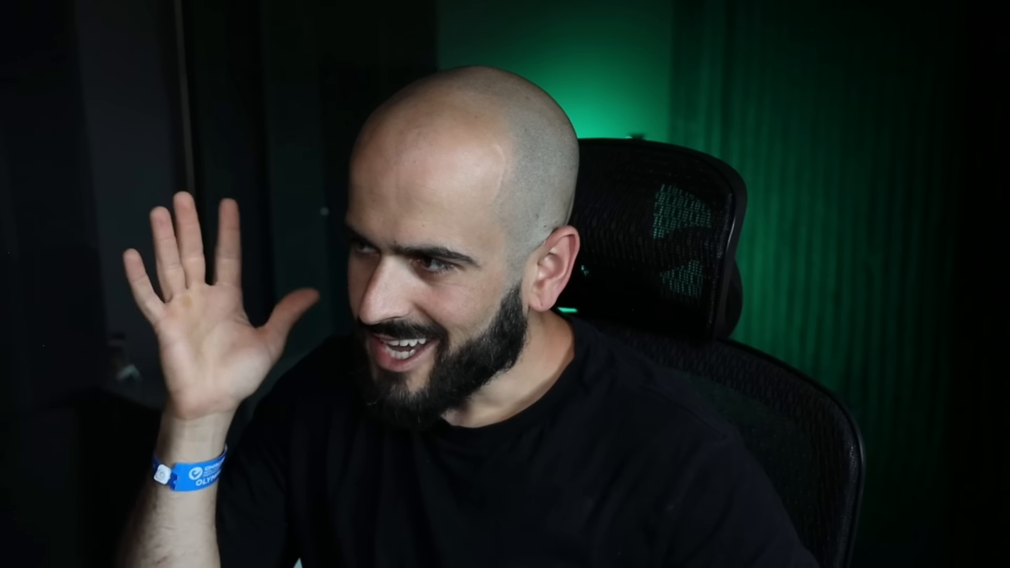